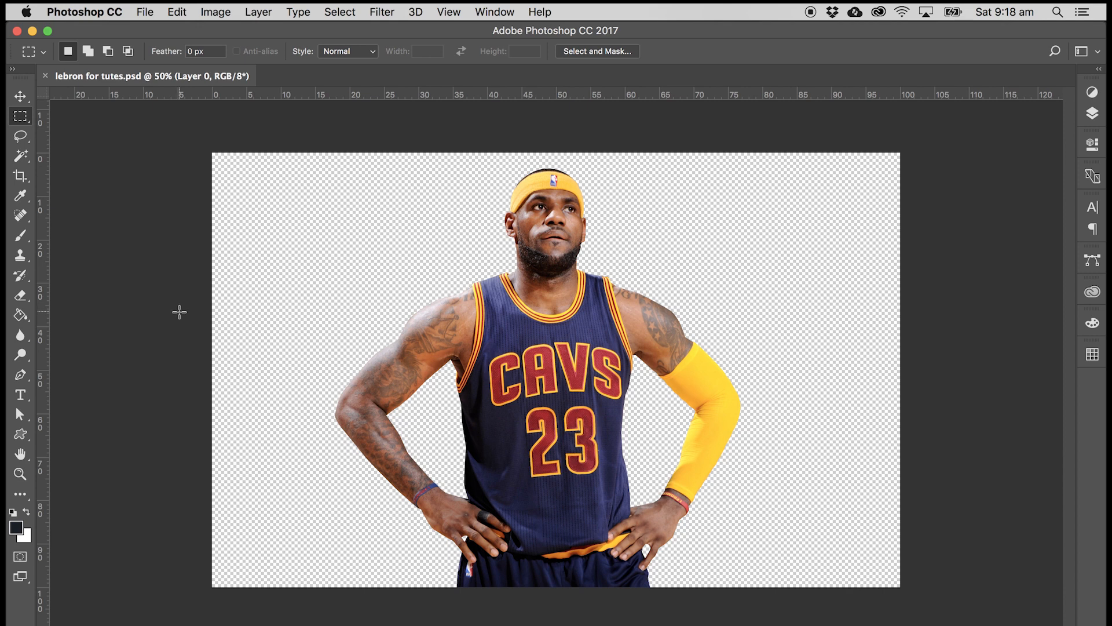
Duplicate Layer 0 together with its mask and hide the original layer
{"action": "left_click", "coordinate": [1092, 114]}
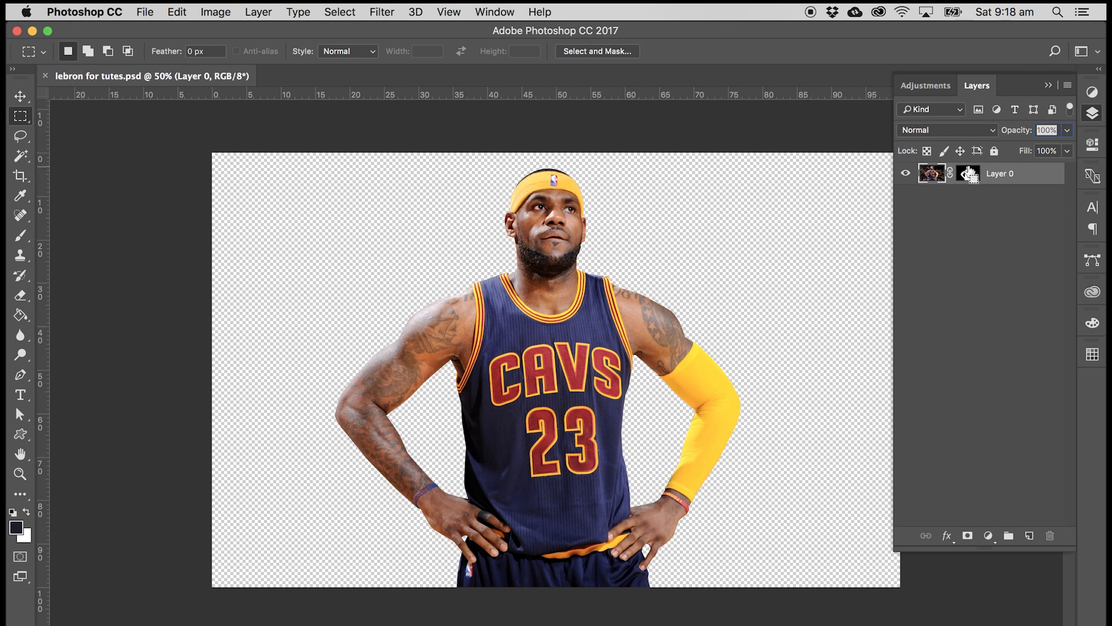
{"action": "key", "text": "super+j"}
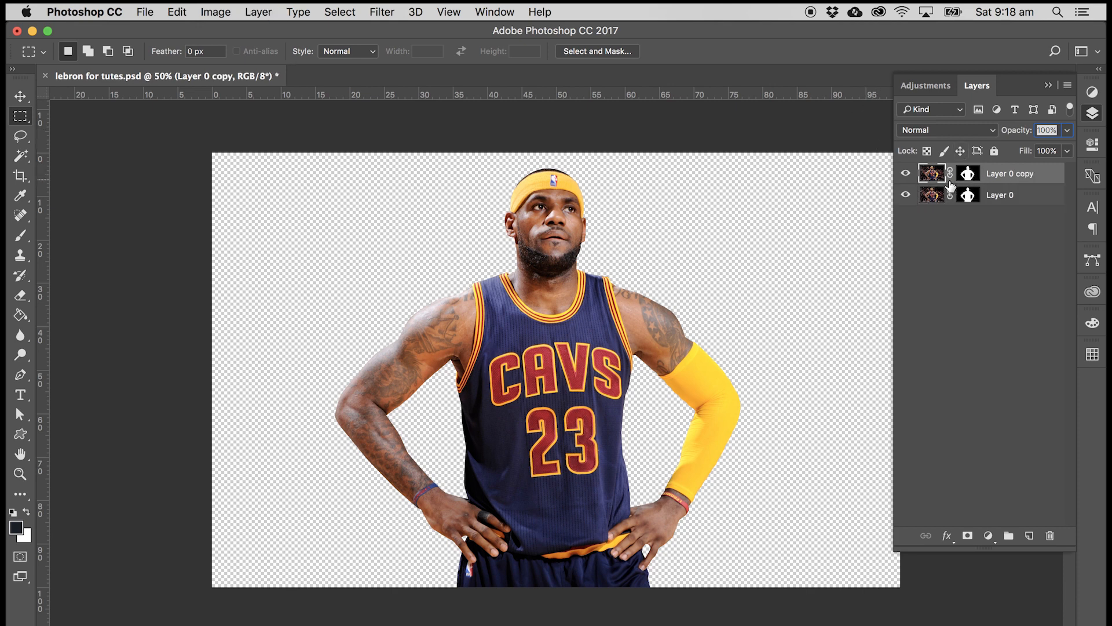
{"action": "left_click", "coordinate": [905, 195]}
Open the Camera Raw Filter on the duplicated layer, try the Auto white balance, and return it to As Shot
{"action": "left_click", "coordinate": [381, 12]}
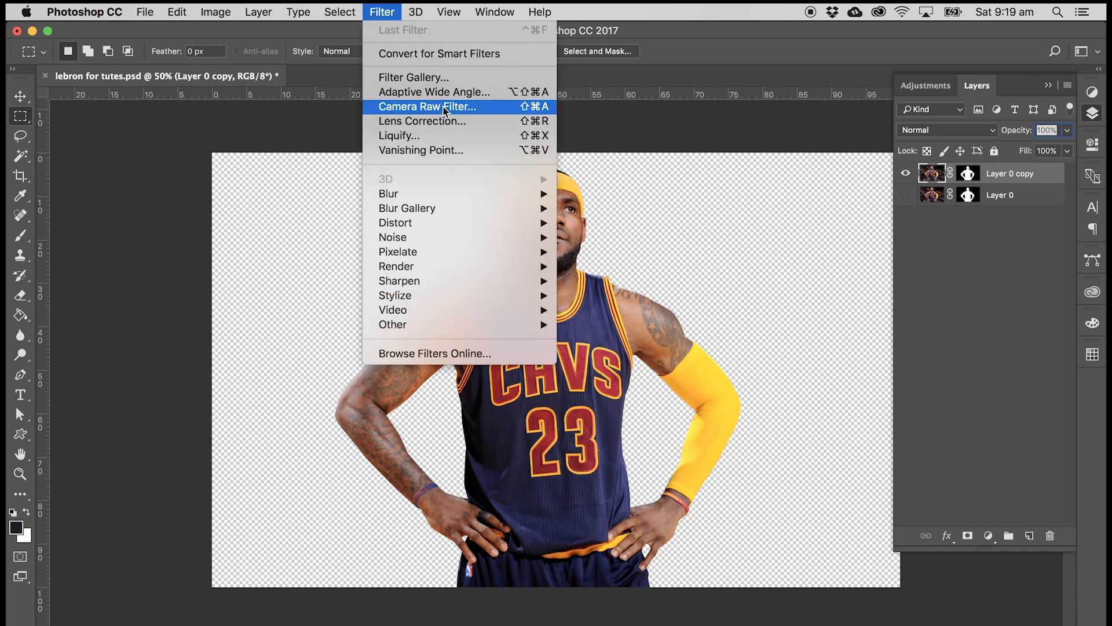
{"action": "left_click", "coordinate": [401, 113]}
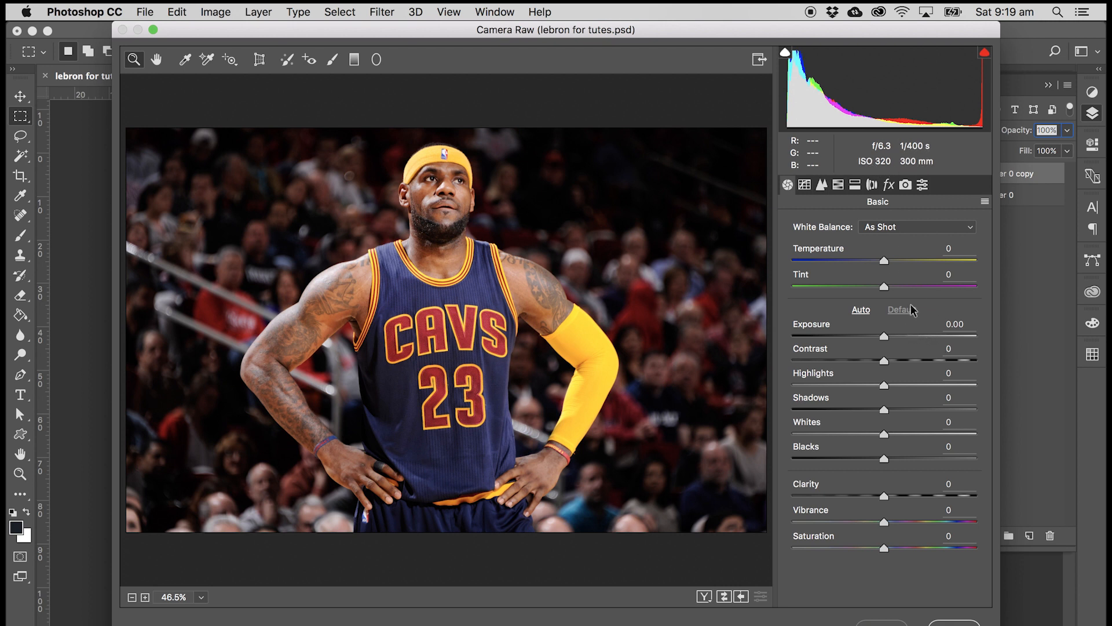
{"action": "left_click", "coordinate": [897, 227]}
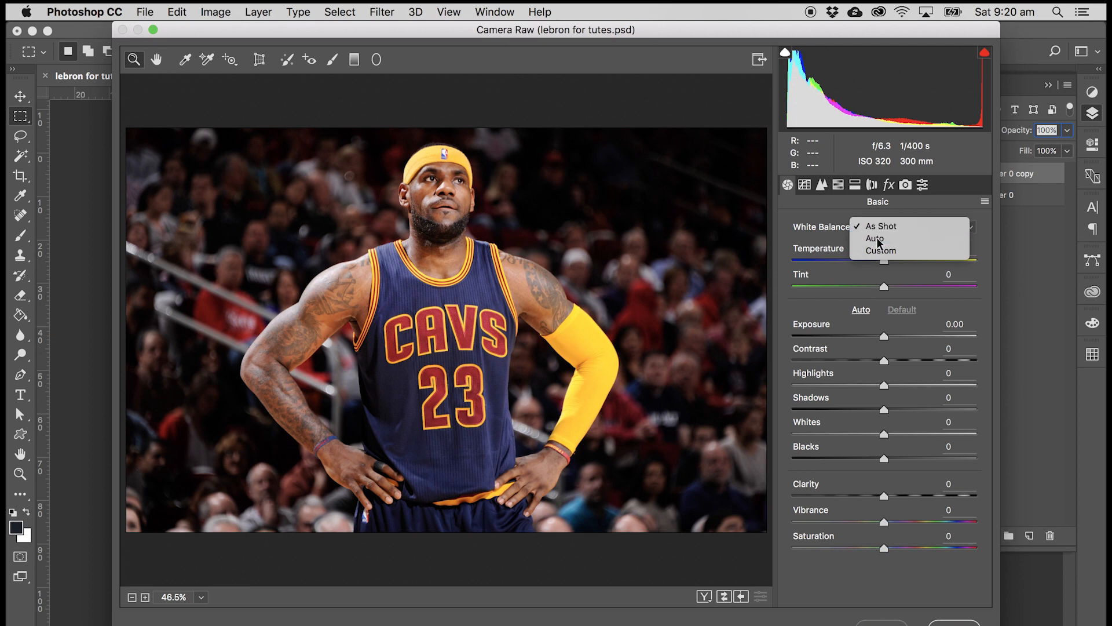
{"action": "left_click", "coordinate": [885, 238]}
{"action": "left_click", "coordinate": [889, 229]}
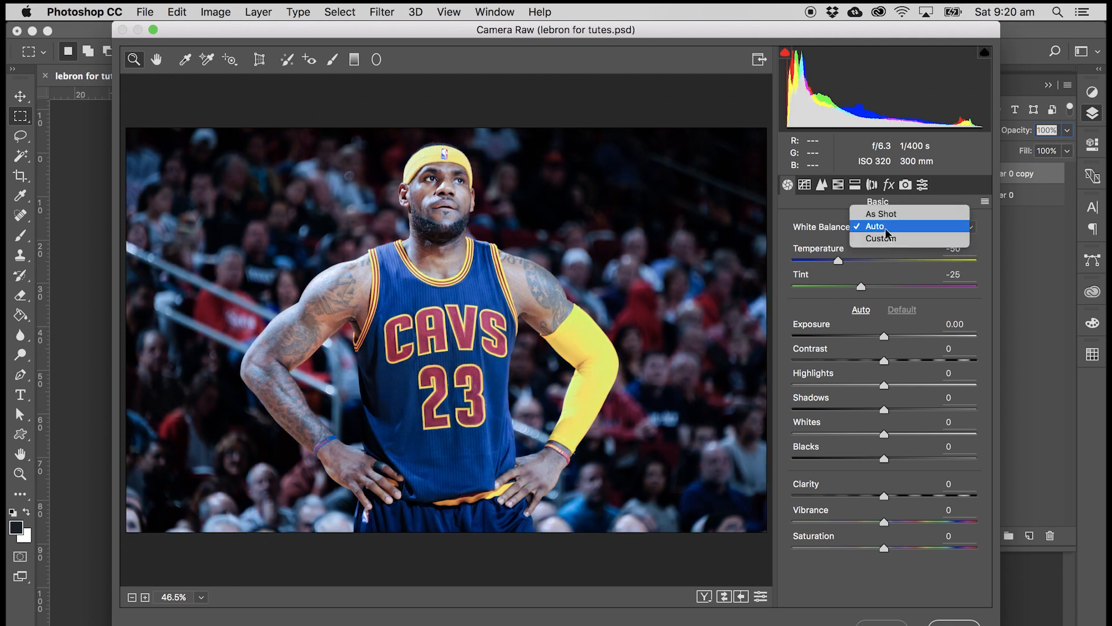
{"action": "left_click", "coordinate": [892, 214]}
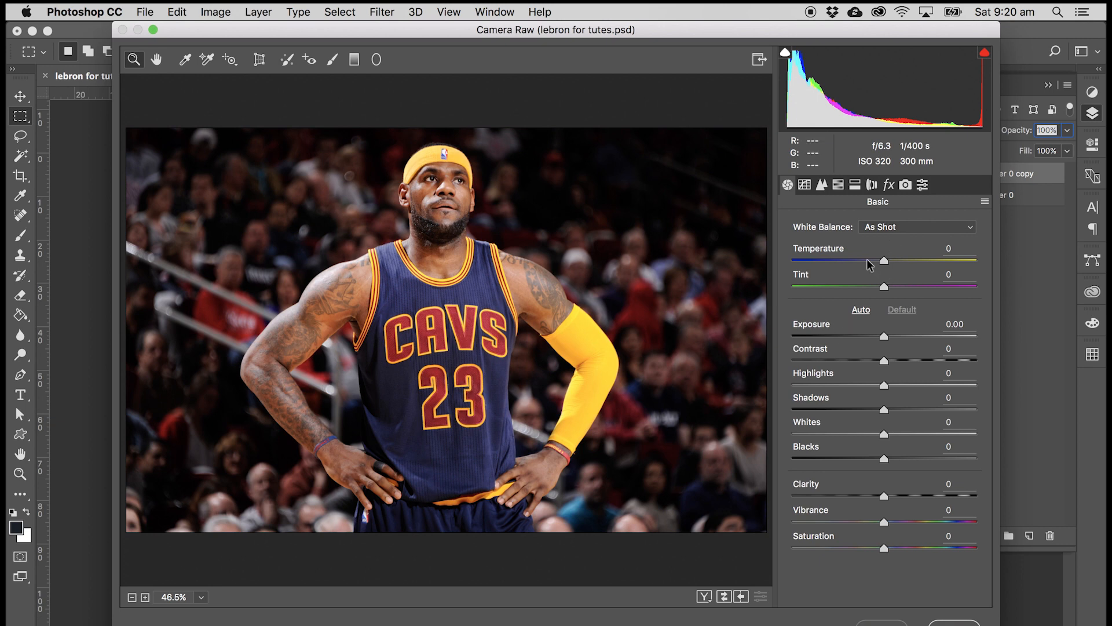
Try different white balance temperatures and a tint of -83, and undo these color shifts
{"action": "left_click_drag", "start_coordinate": [881, 266], "coordinate": [808, 288]}
{"action": "double_click", "coordinate": [934, 264]}
{"action": "left_click_drag", "start_coordinate": [883, 262], "coordinate": [941, 261]}
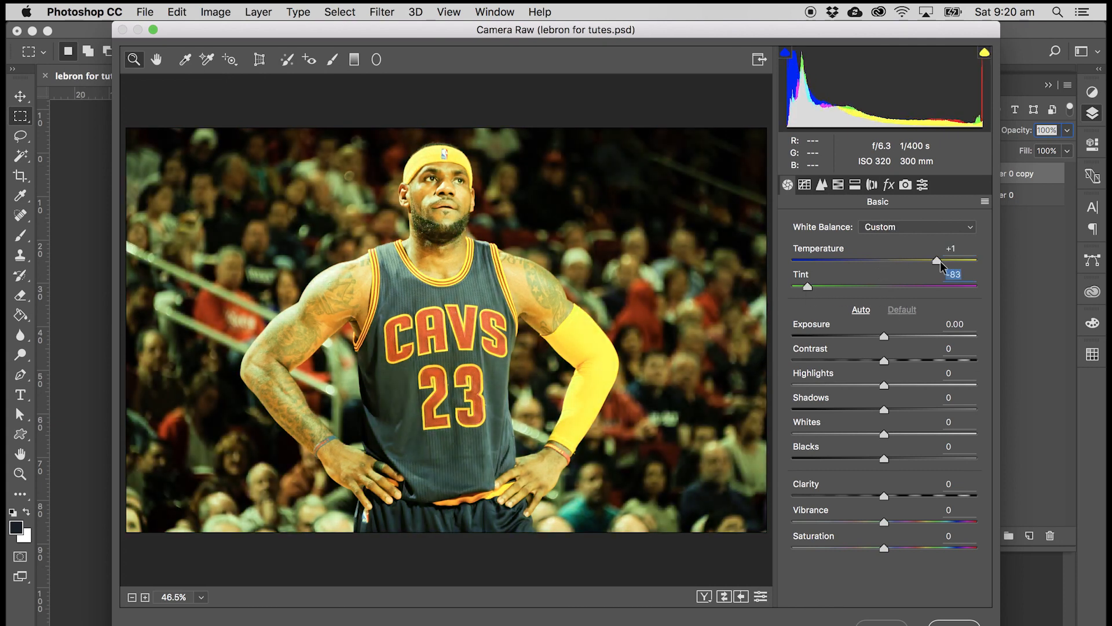
{"action": "double_click", "coordinate": [933, 260]}
{"action": "left_click_drag", "start_coordinate": [807, 287], "coordinate": [883, 288]}
{"action": "key", "text": "super+z"}
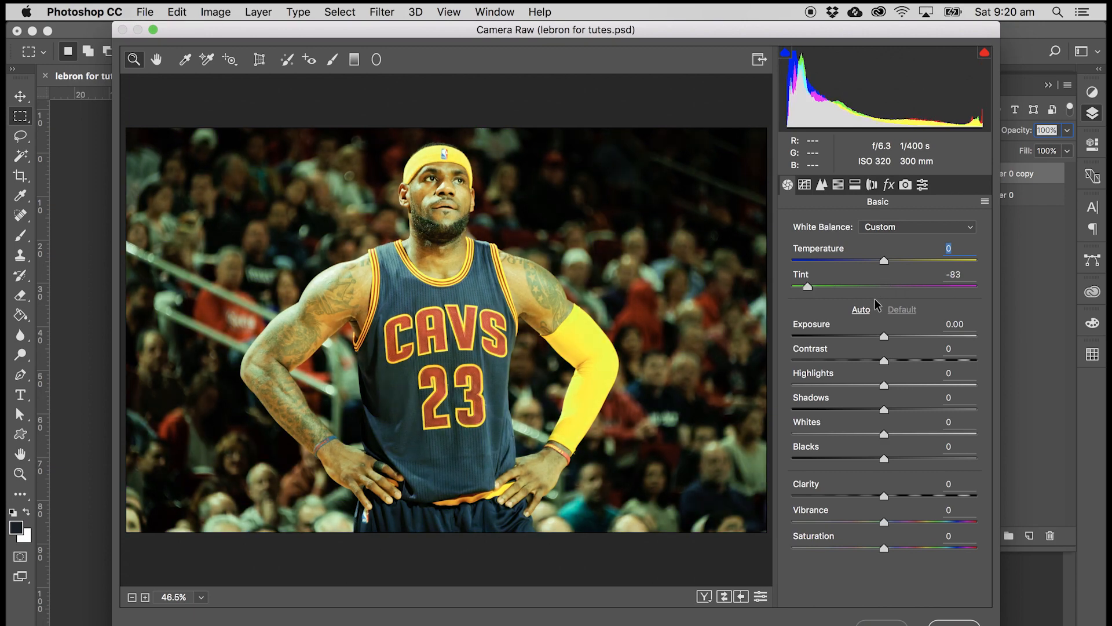
{"action": "key", "text": "super+z"}
Try an exposure of -0.10 and reset the exposure to 0
{"action": "mouse_move", "coordinate": [891, 338]}
{"action": "left_mouse_down"}
{"action": "mouse_move", "coordinate": [936, 334]}
{"action": "mouse_move", "coordinate": [853, 337]}
{"action": "mouse_move", "coordinate": [884, 342]}
{"action": "left_mouse_up"}
{"action": "left_click", "coordinate": [969, 323]}
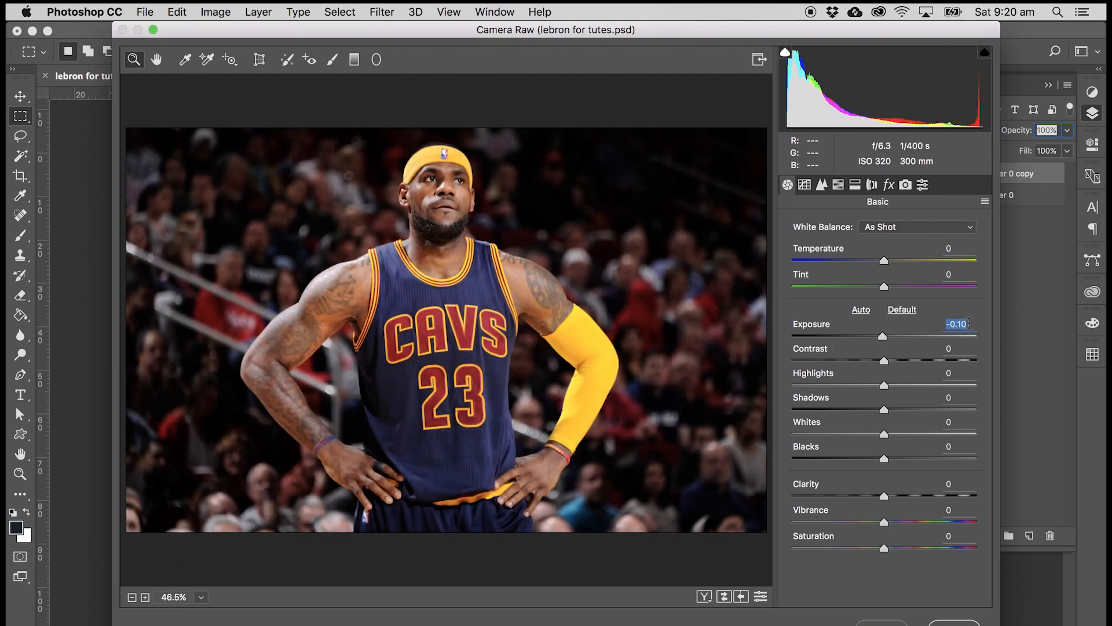
{"action": "type", "text": "0"}
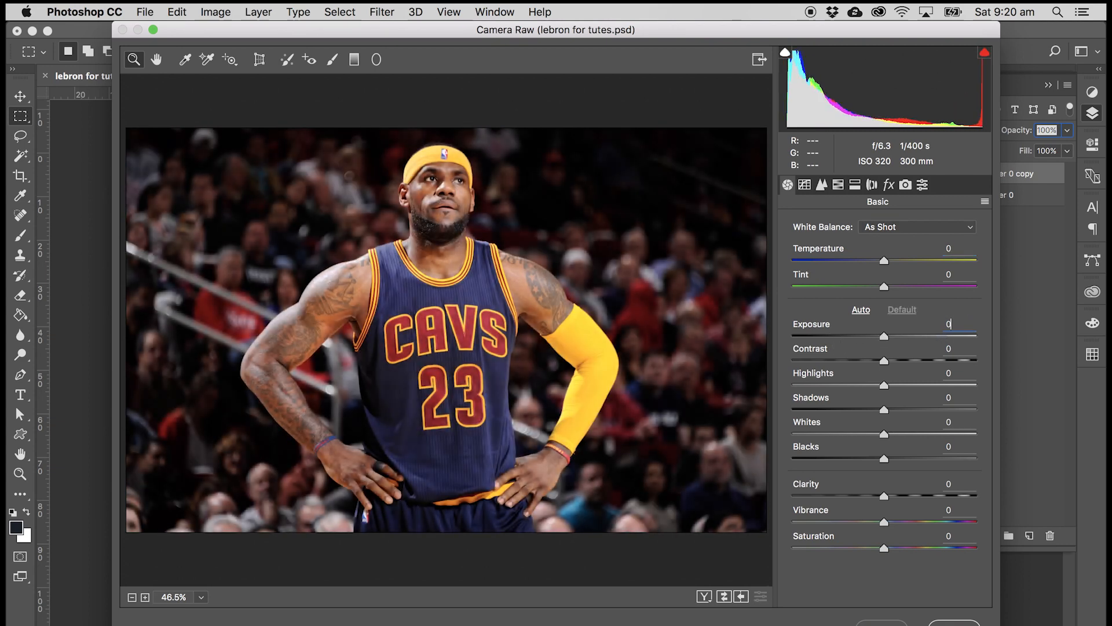
Try bending the tone curve, undo the change, and view the sharpening and noise reduction settings
{"action": "left_click", "coordinate": [804, 184]}
{"action": "left_click_drag", "start_coordinate": [936, 343], "coordinate": [902, 386]}
{"action": "key", "text": "super+z"}
{"action": "left_click", "coordinate": [821, 184]}
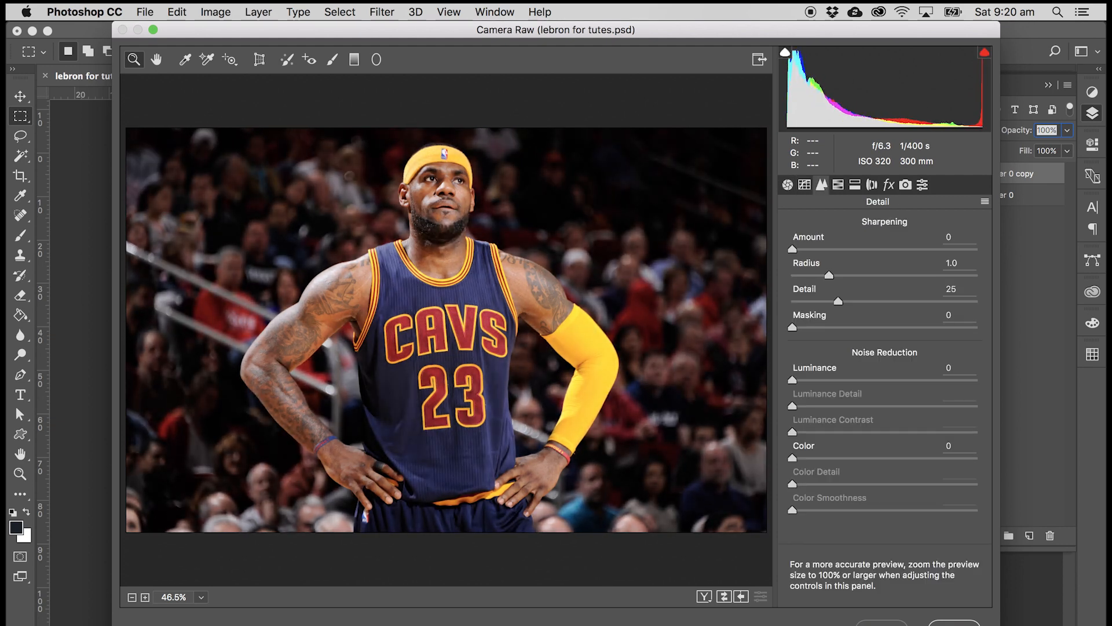
Try a slight shift of the Reds in the HSL adjustments, reset it, and compare the Saturation and Hue settings
{"action": "left_click", "coordinate": [838, 185]}
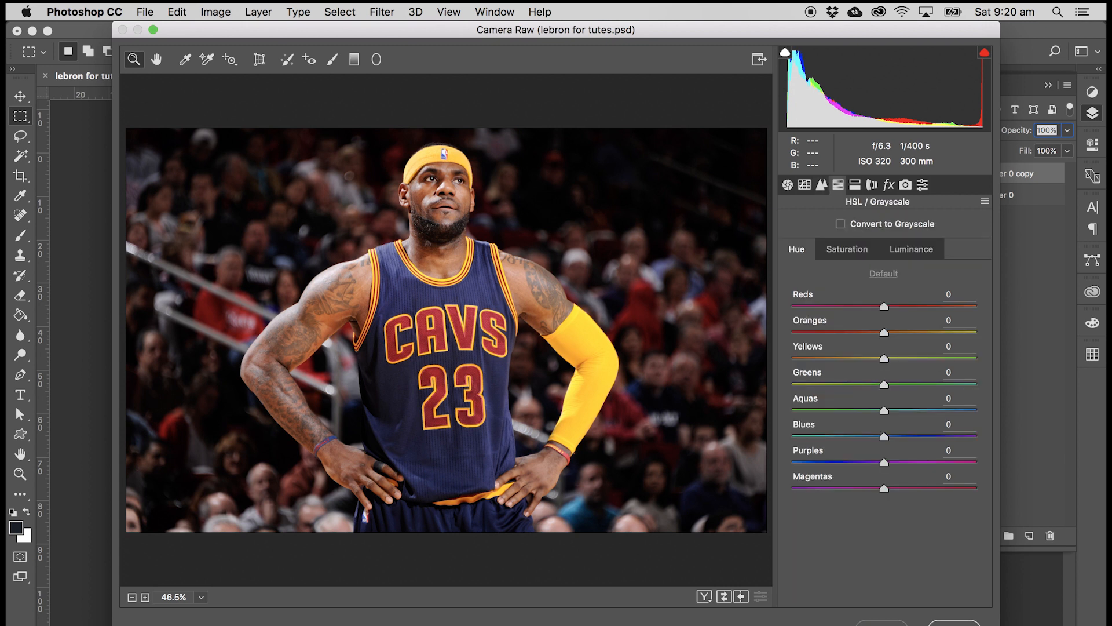
{"action": "mouse_move", "coordinate": [884, 306]}
{"action": "left_mouse_down"}
{"action": "mouse_move", "coordinate": [792, 306]}
{"action": "mouse_move", "coordinate": [977, 306]}
{"action": "mouse_move", "coordinate": [880, 306]}
{"action": "left_mouse_up"}
{"action": "left_click", "coordinate": [846, 249]}
{"action": "double_click", "coordinate": [879, 306]}
{"action": "left_click", "coordinate": [797, 249]}
Try split toning with highlight hue 173, highlight saturation 33 and balance -68
{"action": "left_click", "coordinate": [854, 184]}
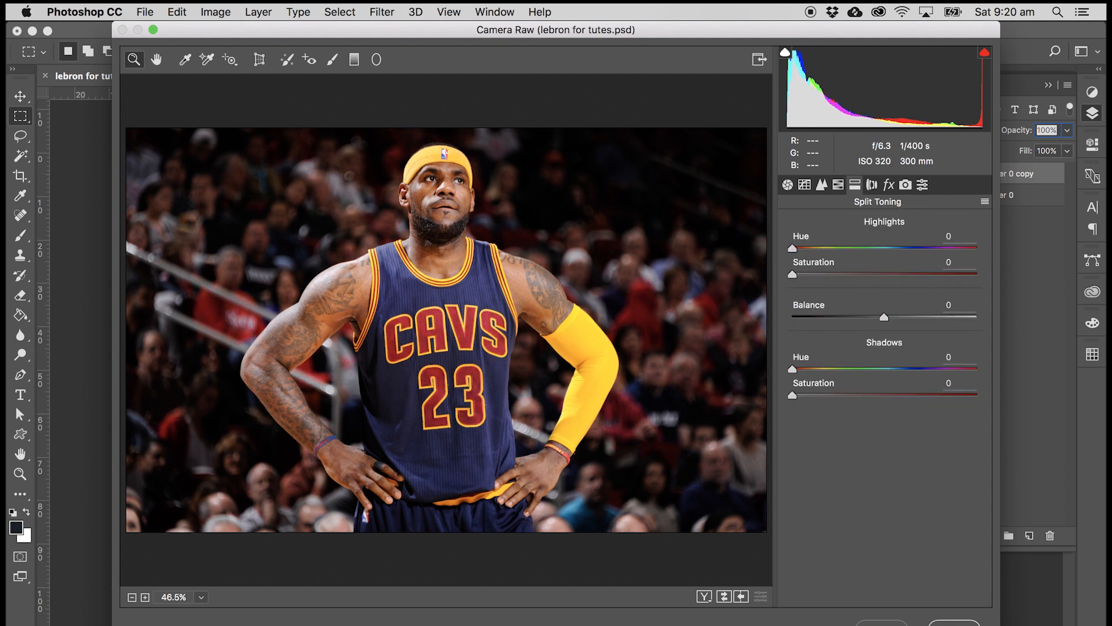
{"action": "left_click_drag", "start_coordinate": [792, 248], "coordinate": [880, 248]}
{"action": "left_click_drag", "start_coordinate": [793, 274], "coordinate": [851, 274]}
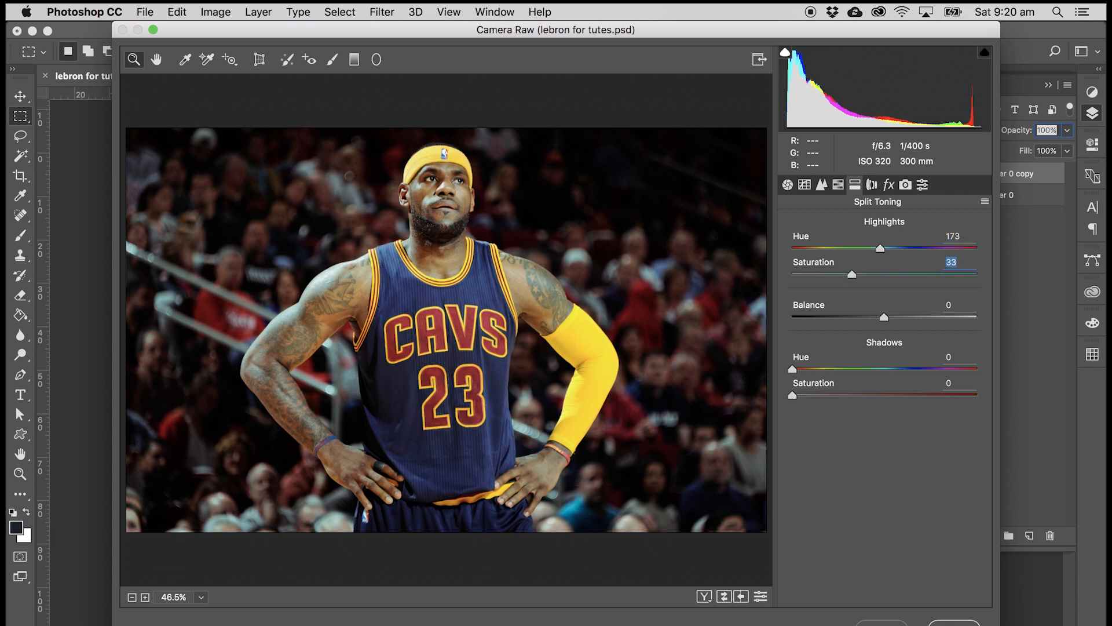
{"action": "left_click_drag", "start_coordinate": [884, 317], "coordinate": [821, 317]}
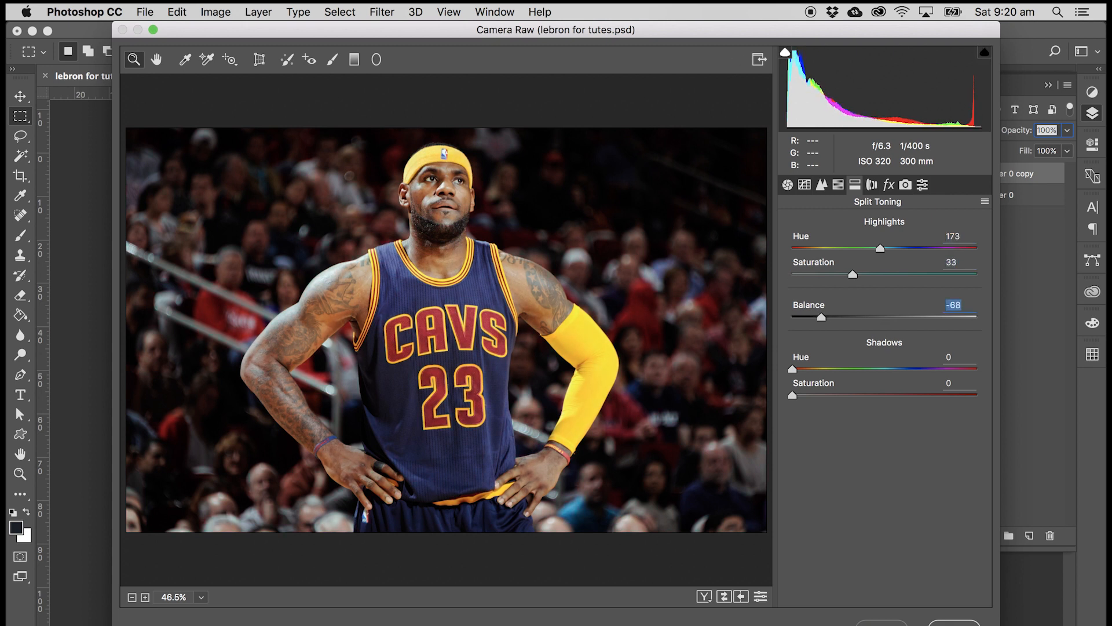
View the lens correction settings, try adjusting the Dehaze amount, and view the camera calibration settings
{"action": "left_click", "coordinate": [871, 184]}
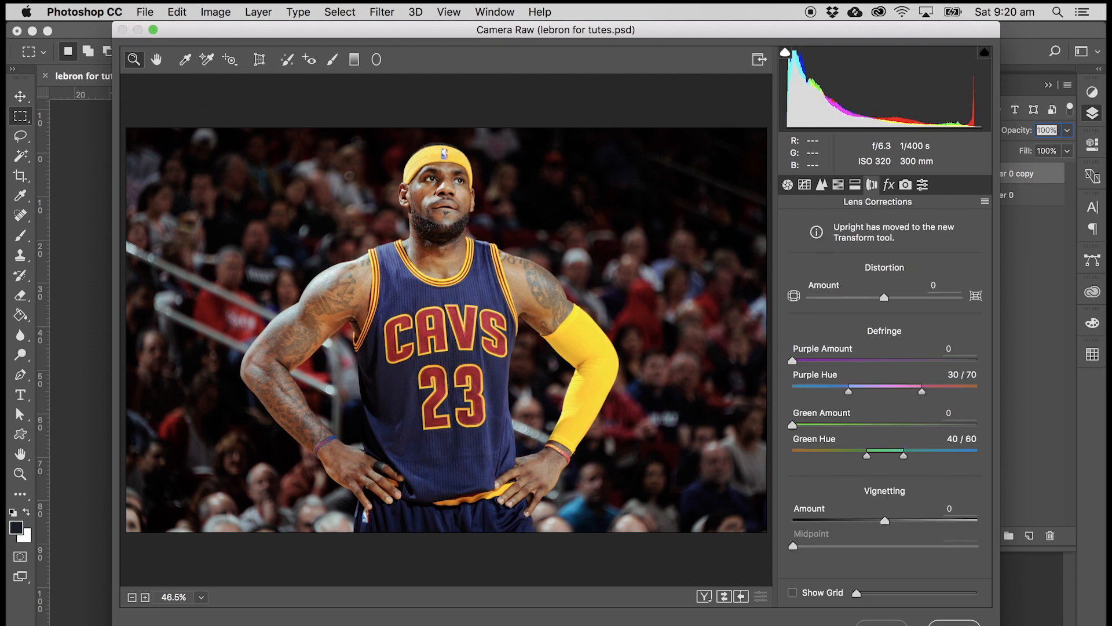
{"action": "left_click", "coordinate": [888, 184]}
{"action": "left_click_drag", "start_coordinate": [884, 252], "coordinate": [920, 252]}
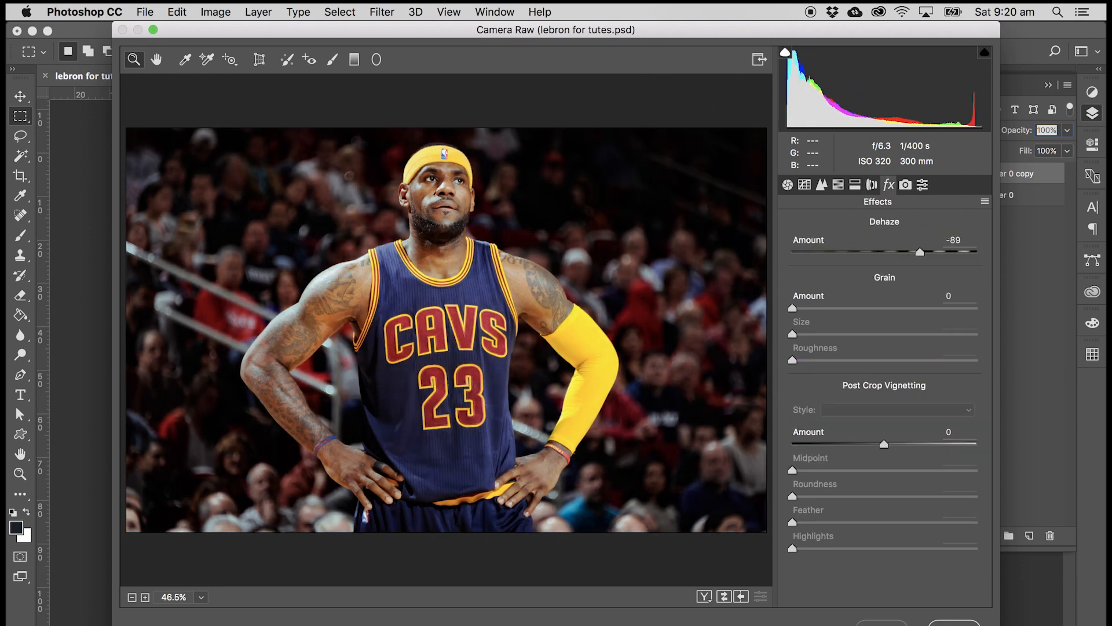
{"action": "left_click", "coordinate": [906, 184]}
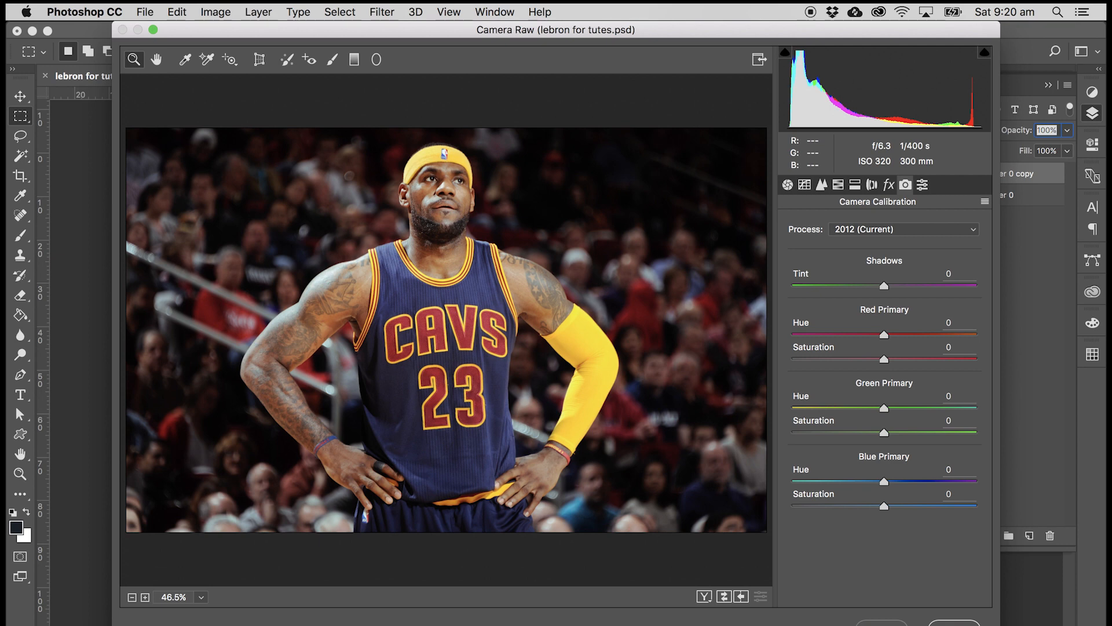
Try transforming the photo with Horizontal -5, Aspect +35, Scale 116 and Offset X 4.0
{"action": "left_click", "coordinate": [787, 184]}
{"action": "left_click", "coordinate": [259, 59]}
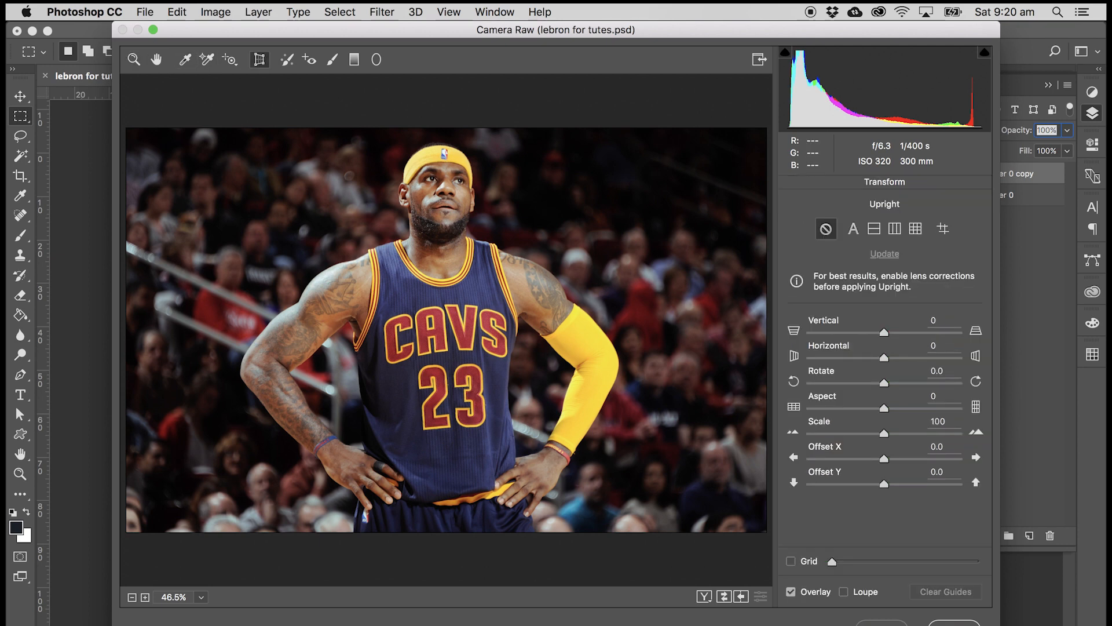
{"action": "left_click", "coordinate": [884, 332]}
{"action": "left_click_drag", "start_coordinate": [884, 357], "coordinate": [849, 358]}
{"action": "left_click", "coordinate": [884, 332]}
{"action": "left_click", "coordinate": [884, 332]}
{"action": "left_click_drag", "start_coordinate": [849, 358], "coordinate": [880, 357]}
{"action": "left_click_drag", "start_coordinate": [884, 408], "coordinate": [887, 458]}
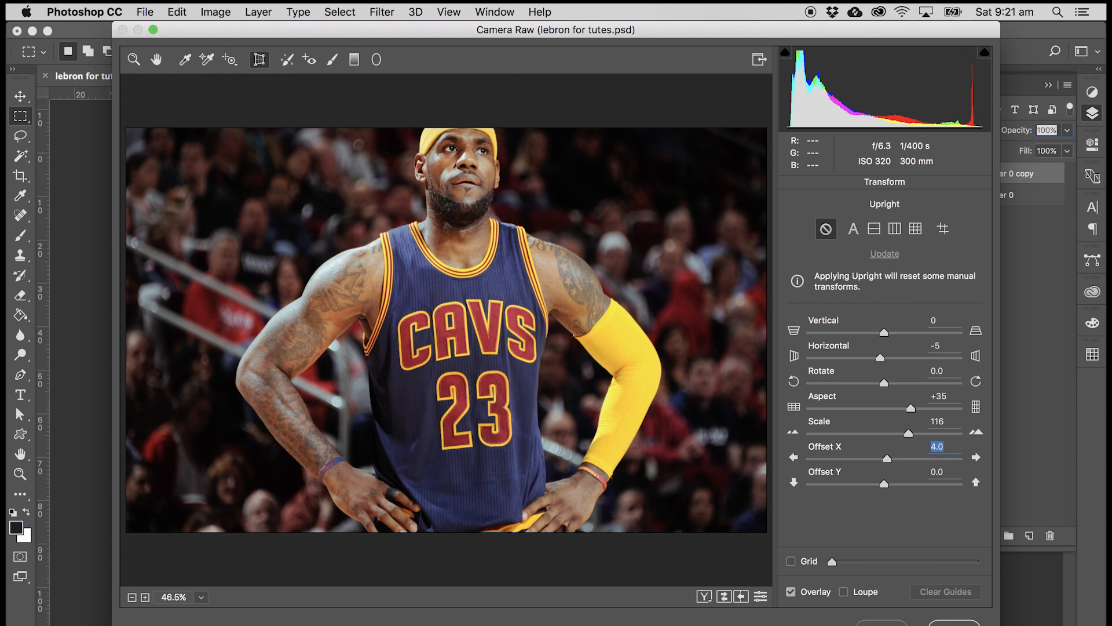
Show and hide the transform grid overlay, and cancel the Camera Raw Filter to discard all trial adjustments
{"action": "key", "text": "v"}
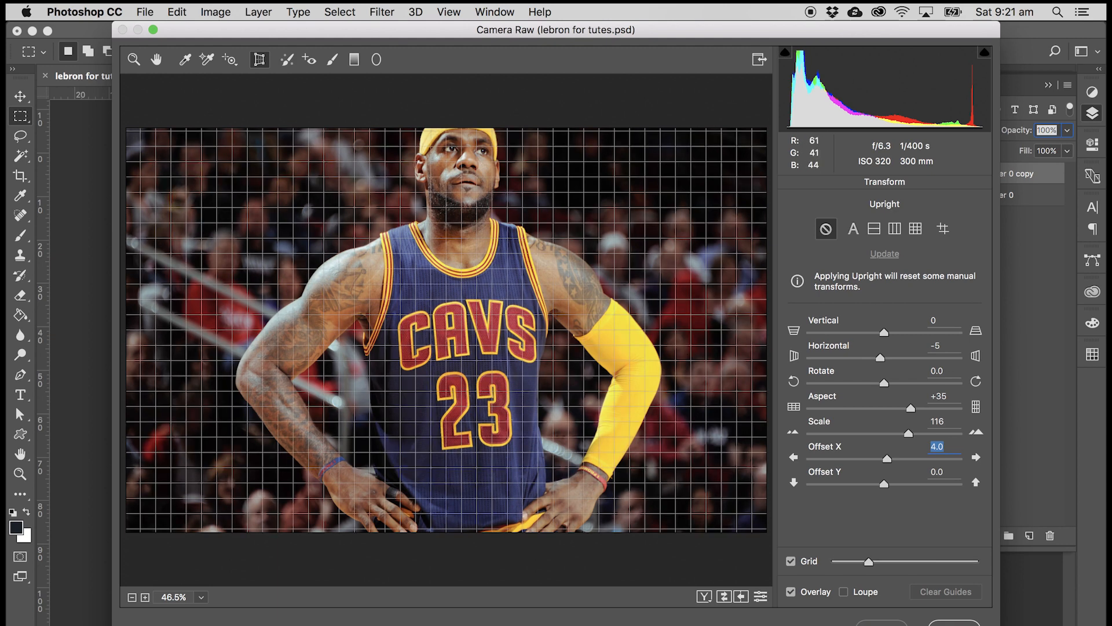
{"action": "key", "text": "v"}
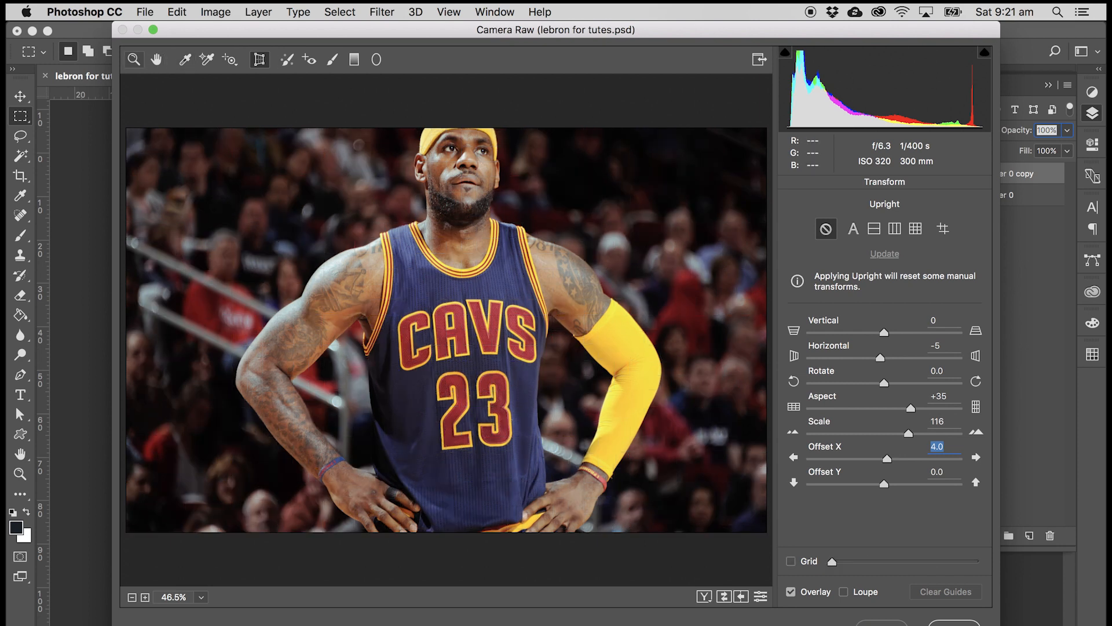
{"action": "left_click", "coordinate": [134, 59]}
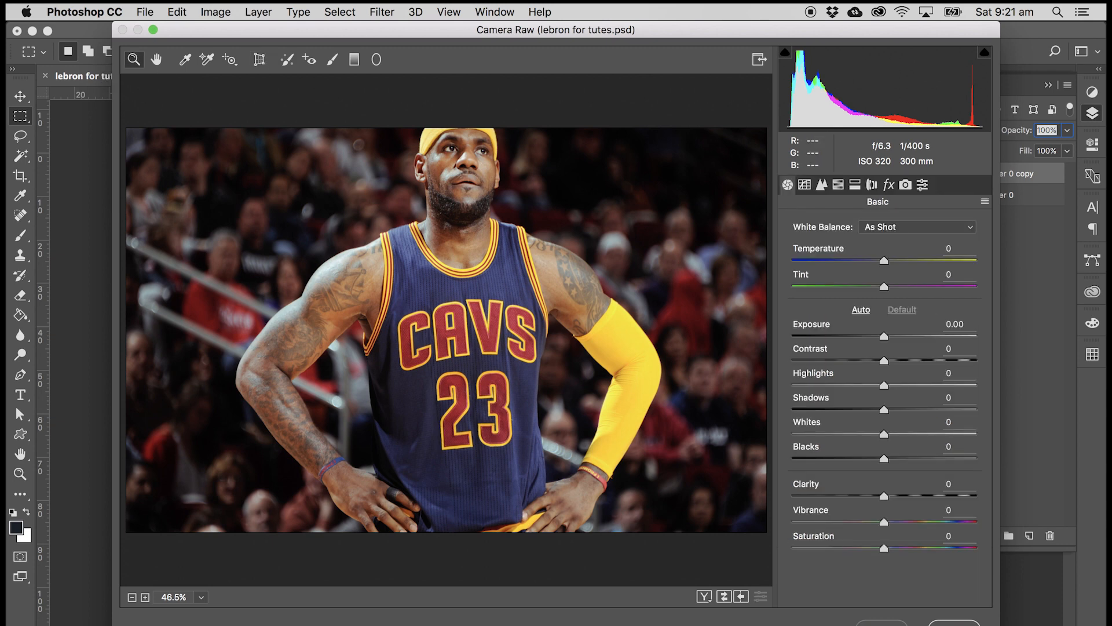
{"action": "left_click", "coordinate": [882, 623]}
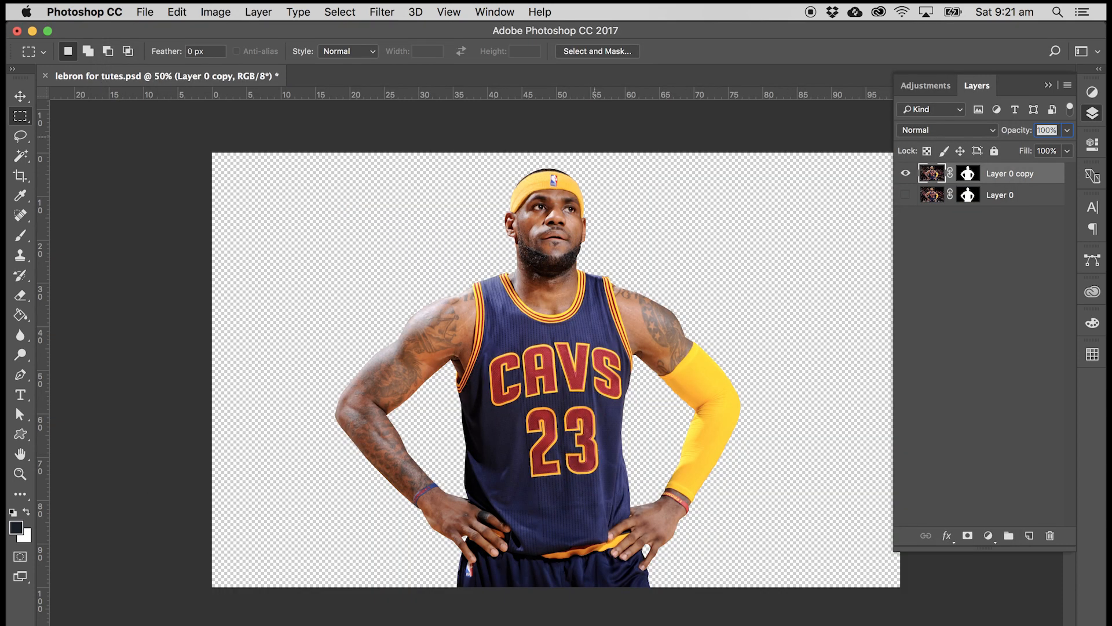
Reopen the Camera Raw Filter on the duplicated layer, try and reset the Auto tone settings, and set Clarity to +28
{"action": "left_click", "coordinate": [451, 13]}
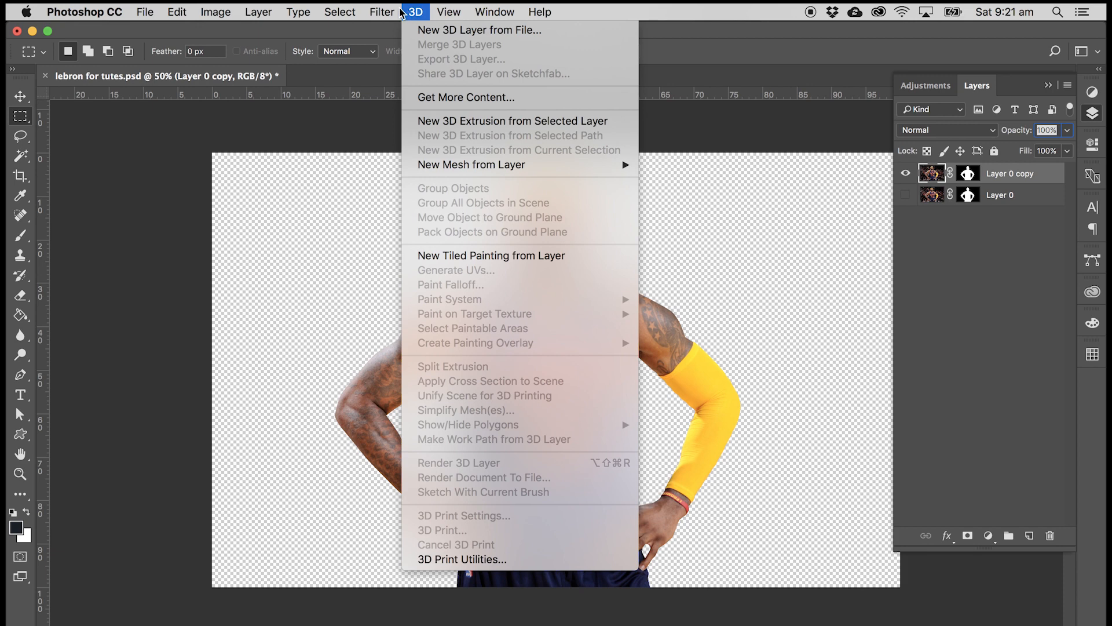
{"action": "mouse_move", "coordinate": [382, 12]}
{"action": "left_click", "coordinate": [475, 135]}
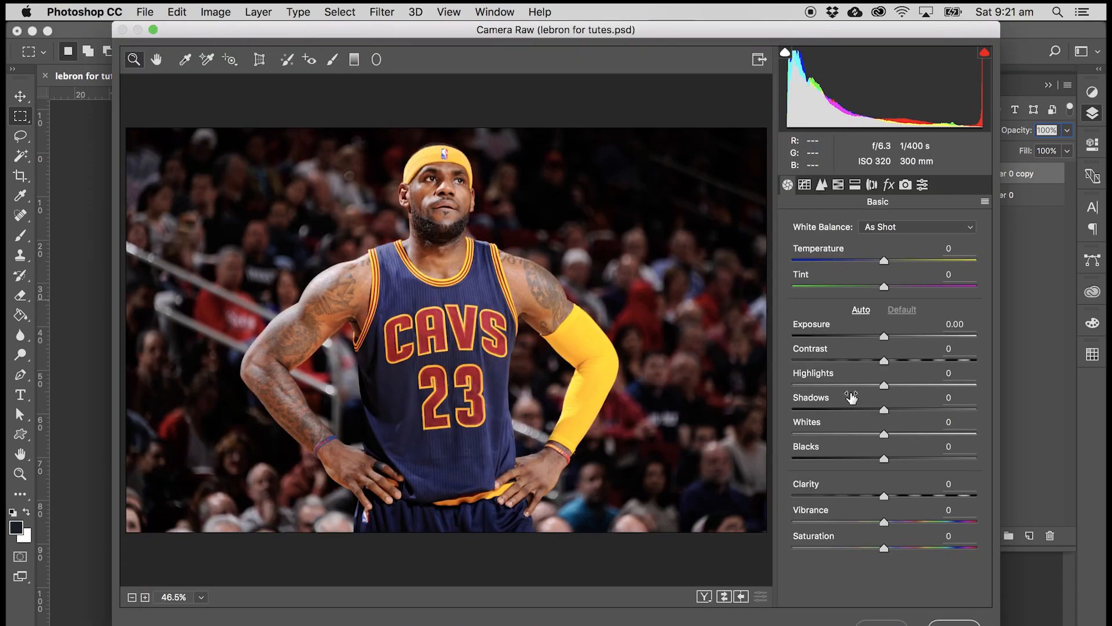
{"action": "left_click", "coordinate": [861, 311]}
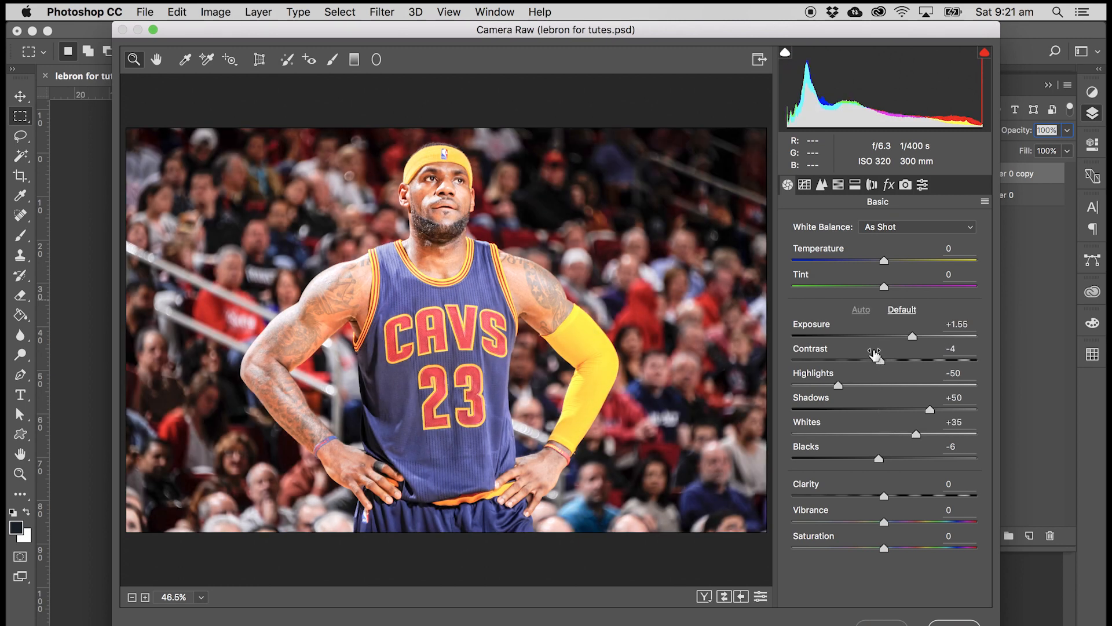
{"action": "left_click", "coordinate": [902, 311]}
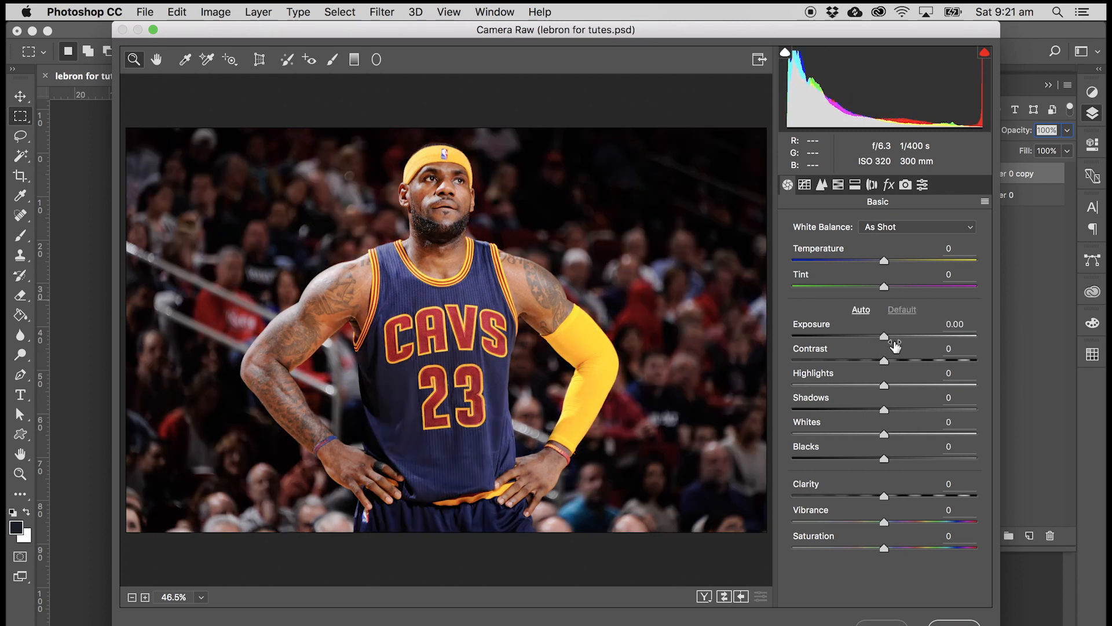
{"action": "mouse_move", "coordinate": [915, 493]}
{"action": "left_mouse_down"}
{"action": "mouse_move", "coordinate": [793, 496]}
{"action": "mouse_move", "coordinate": [1008, 504]}
{"action": "mouse_move", "coordinate": [808, 496]}
{"action": "mouse_move", "coordinate": [957, 502]}
{"action": "mouse_move", "coordinate": [902, 503]}
{"action": "mouse_move", "coordinate": [909, 497]}
{"action": "left_mouse_up"}
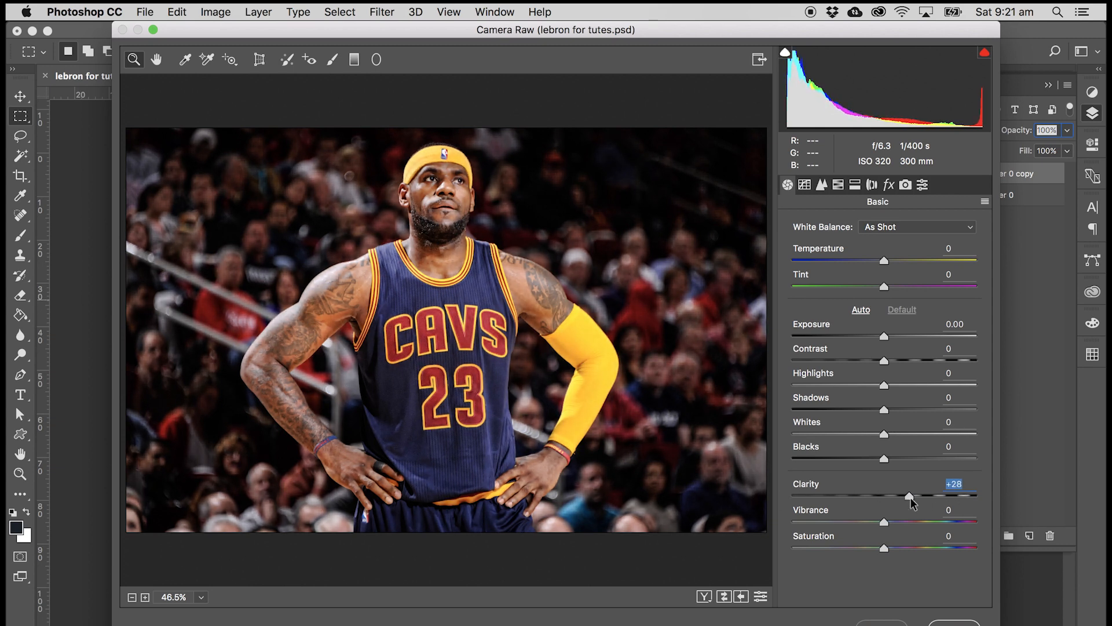
Shape the RGB point curve into a gentle S, raising the highlights and lowering the shadow point to input 56, output 48
{"action": "left_click", "coordinate": [804, 184]}
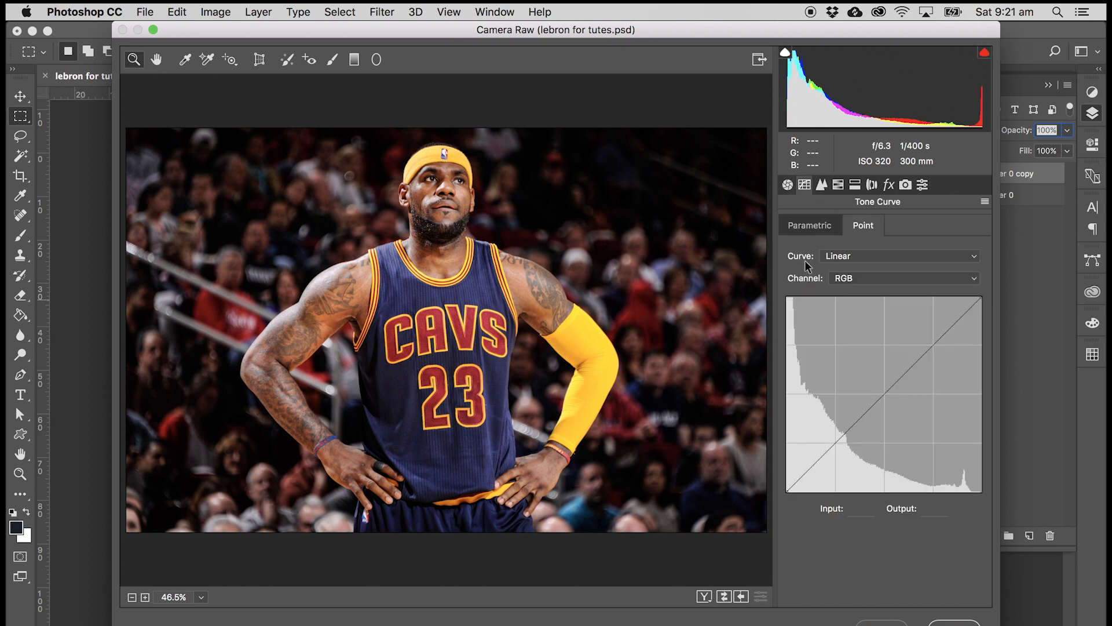
{"action": "left_click_drag", "start_coordinate": [918, 355], "coordinate": [918, 350]}
{"action": "left_click_drag", "start_coordinate": [833, 444], "coordinate": [833, 448]}
{"action": "left_click_drag", "start_coordinate": [910, 355], "coordinate": [911, 361]}
{"action": "left_click_drag", "start_coordinate": [834, 450], "coordinate": [826, 457]}
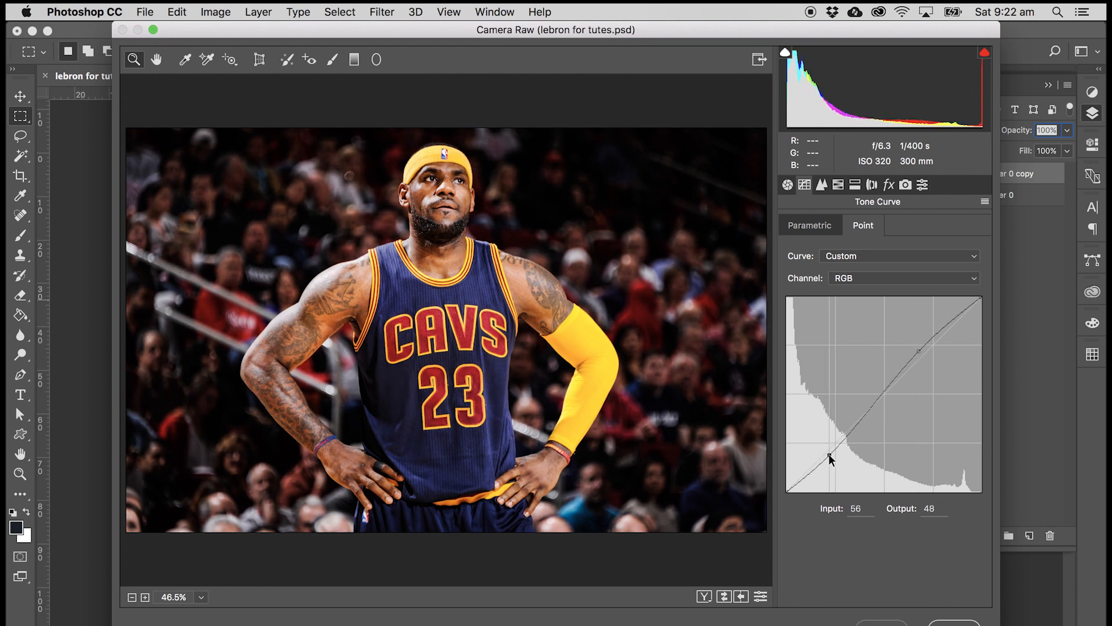
Set the sharpening amount to 46
{"action": "left_click", "coordinate": [823, 185]}
{"action": "left_click_drag", "start_coordinate": [793, 249], "coordinate": [848, 248]}
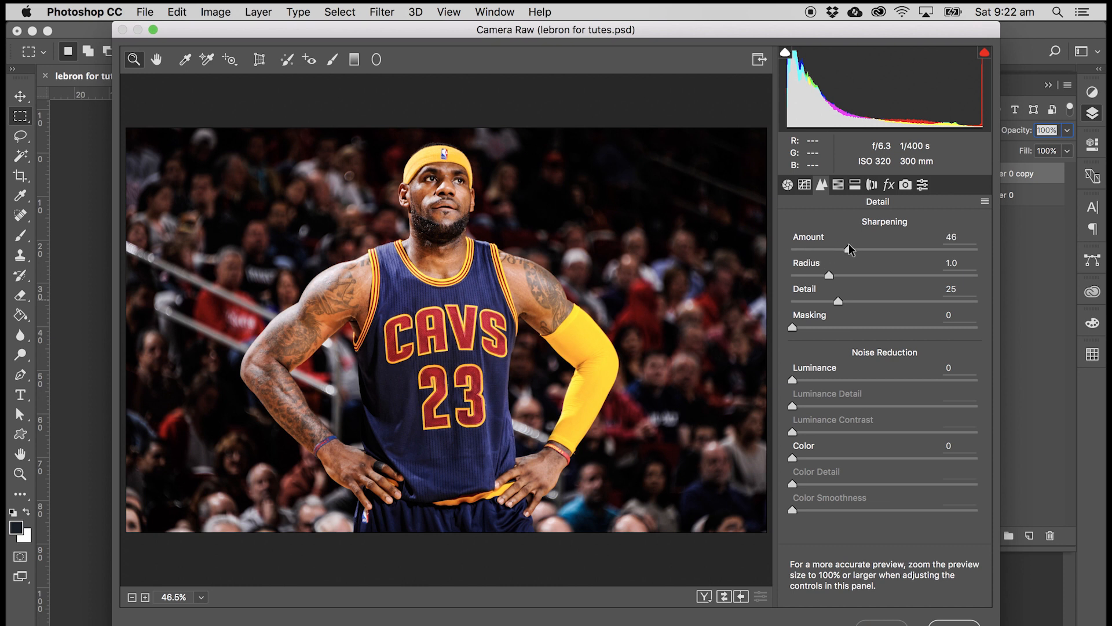
Review the HSL, split toning and lens correction settings, and add a positive Dehaze amount to the photo
{"action": "left_click", "coordinate": [838, 187]}
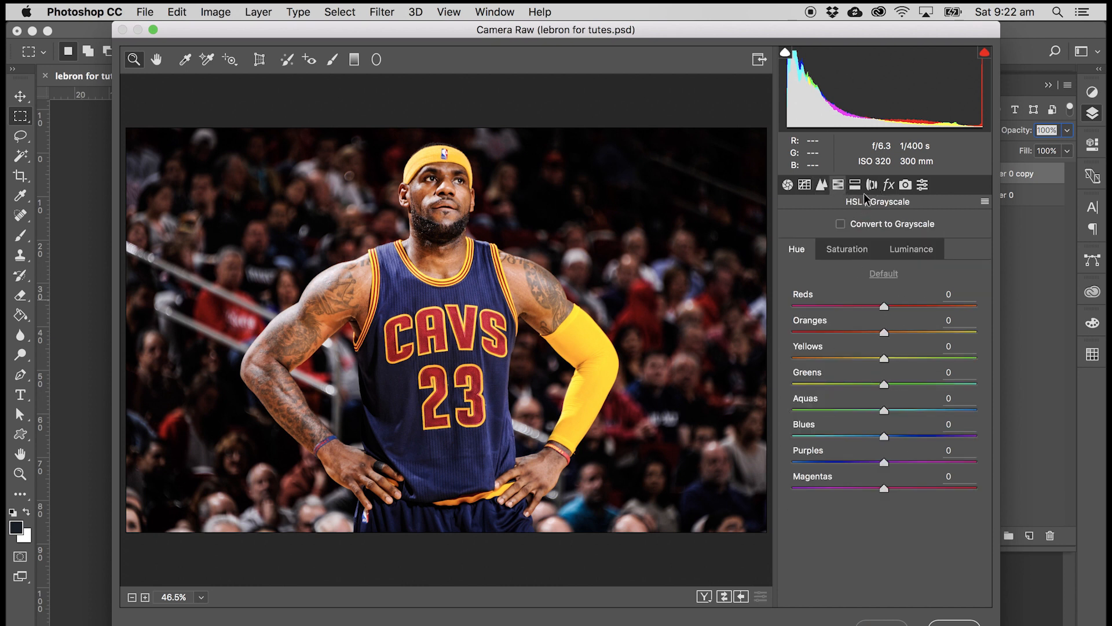
{"action": "left_click", "coordinate": [855, 185]}
{"action": "left_click", "coordinate": [872, 185]}
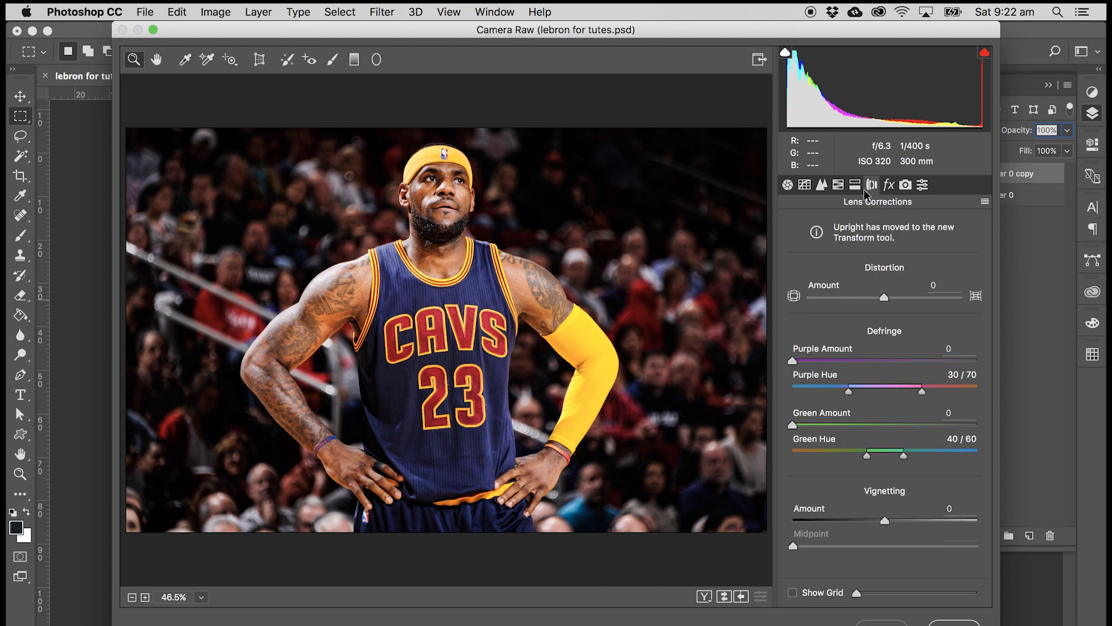
{"action": "left_click", "coordinate": [889, 184]}
{"action": "left_click", "coordinate": [898, 253]}
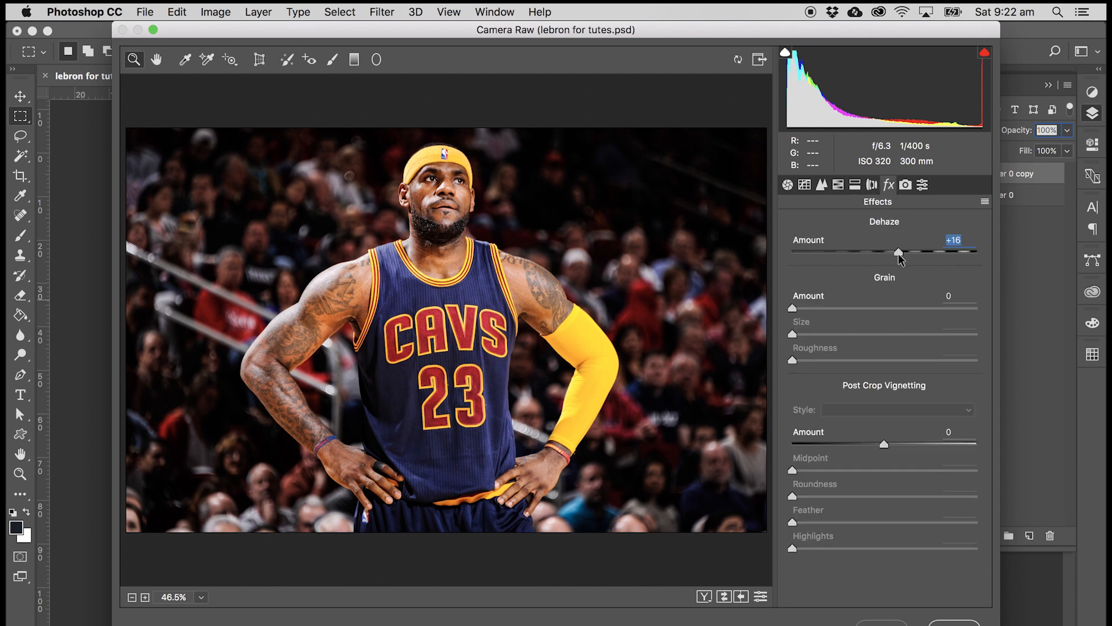
{"action": "left_click_drag", "start_coordinate": [899, 253], "coordinate": [923, 263]}
Fine-tune the basic tonal adjustments, including contrast, and apply the Camera Raw Filter to Layer 0 copy
{"action": "left_click", "coordinate": [788, 184]}
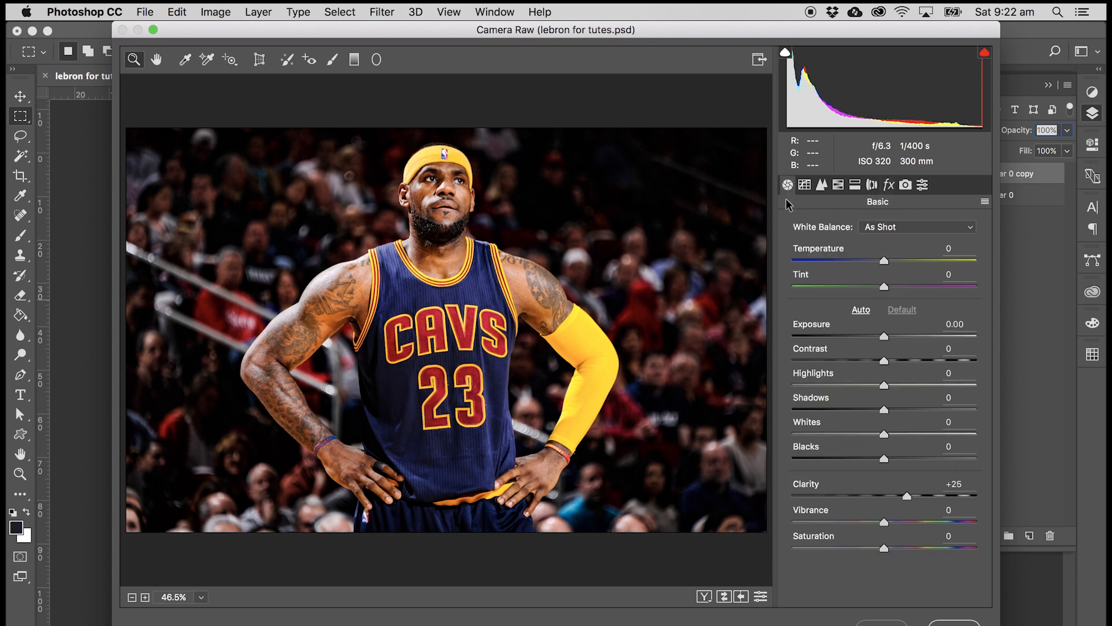
{"action": "left_click_drag", "start_coordinate": [884, 360], "coordinate": [885, 384]}
{"action": "left_click_drag", "start_coordinate": [896, 437], "coordinate": [883, 417]}
{"action": "left_click", "coordinate": [953, 623]}
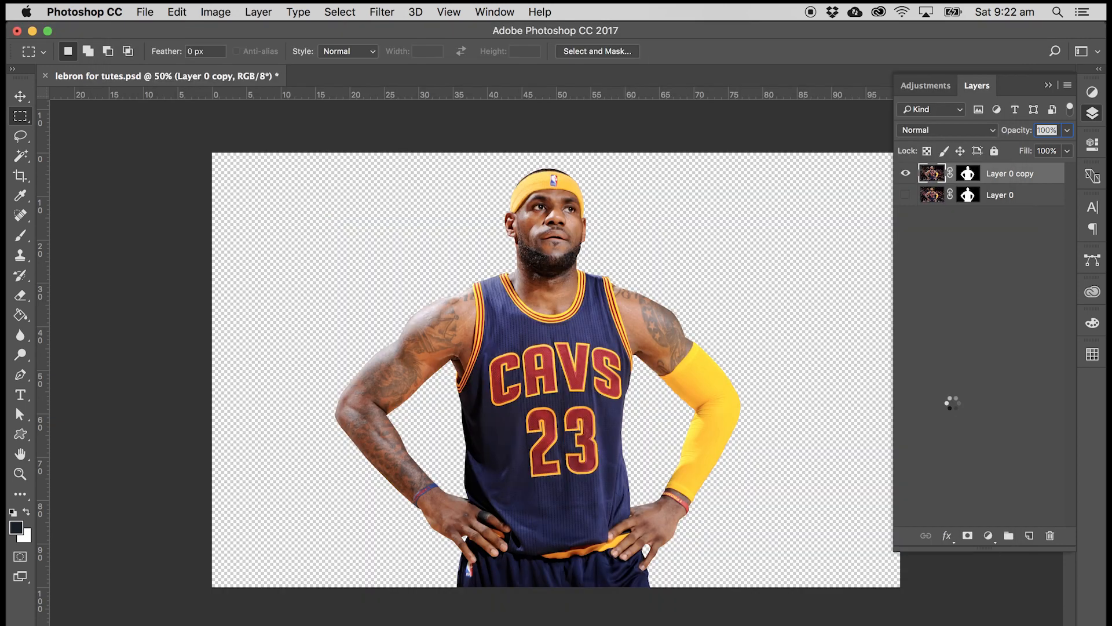
Show Layer 0 and toggle the visibility of Layer 0 copy to compare the original with the filtered version
{"action": "left_click", "coordinate": [906, 174]}
{"action": "left_click", "coordinate": [905, 195]}
{"action": "left_click", "coordinate": [907, 174]}
{"action": "left_click", "coordinate": [906, 174]}
{"action": "left_click", "coordinate": [906, 174]}
{"action": "left_click", "coordinate": [906, 174]}
{"action": "left_click", "coordinate": [907, 175]}
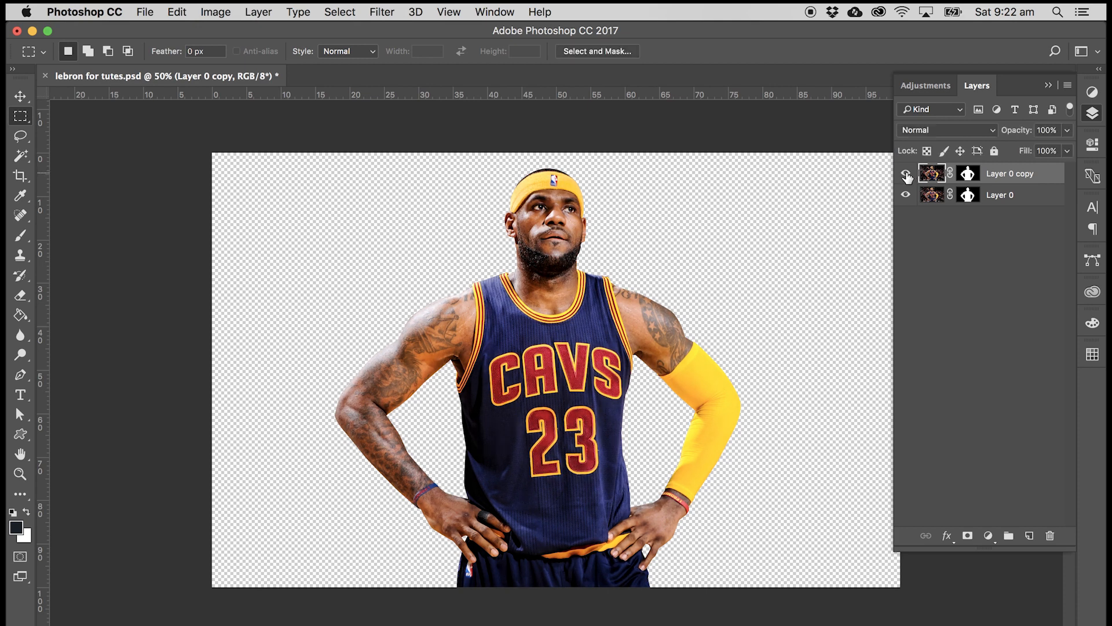
{"action": "left_click", "coordinate": [907, 174]}
{"action": "left_click", "coordinate": [907, 174]}
Open the Shadows/Highlights adjustment for Layer 0 copy and move its dialog clear of the player
{"action": "left_click", "coordinate": [257, 12]}
{"action": "left_click", "coordinate": [257, 12]}
{"action": "left_click", "coordinate": [216, 12]}
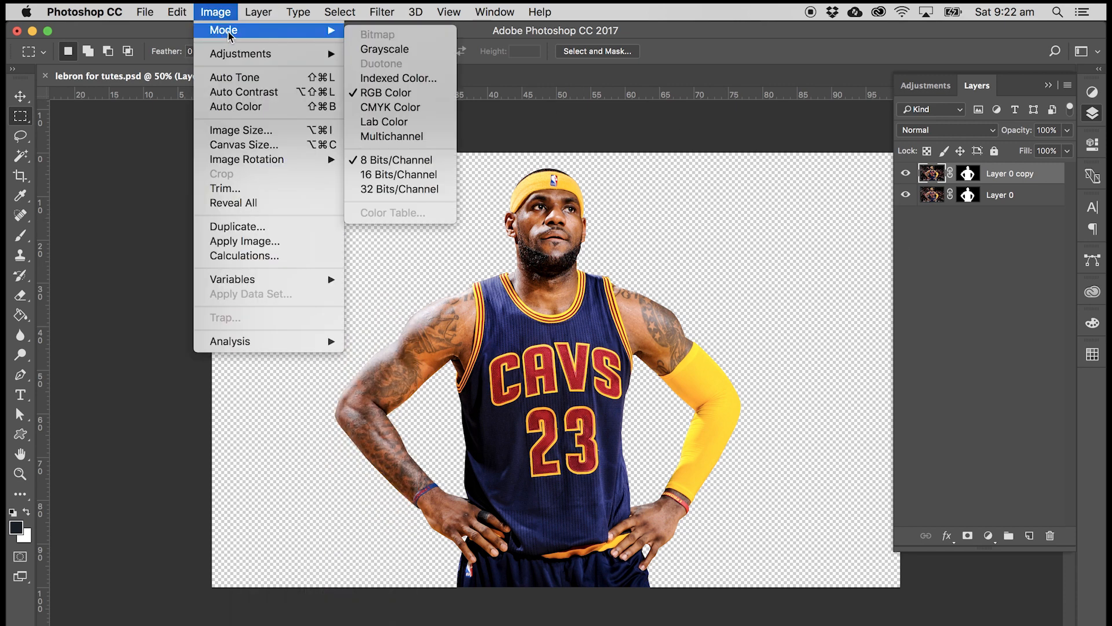
{"action": "mouse_move", "coordinate": [331, 54]}
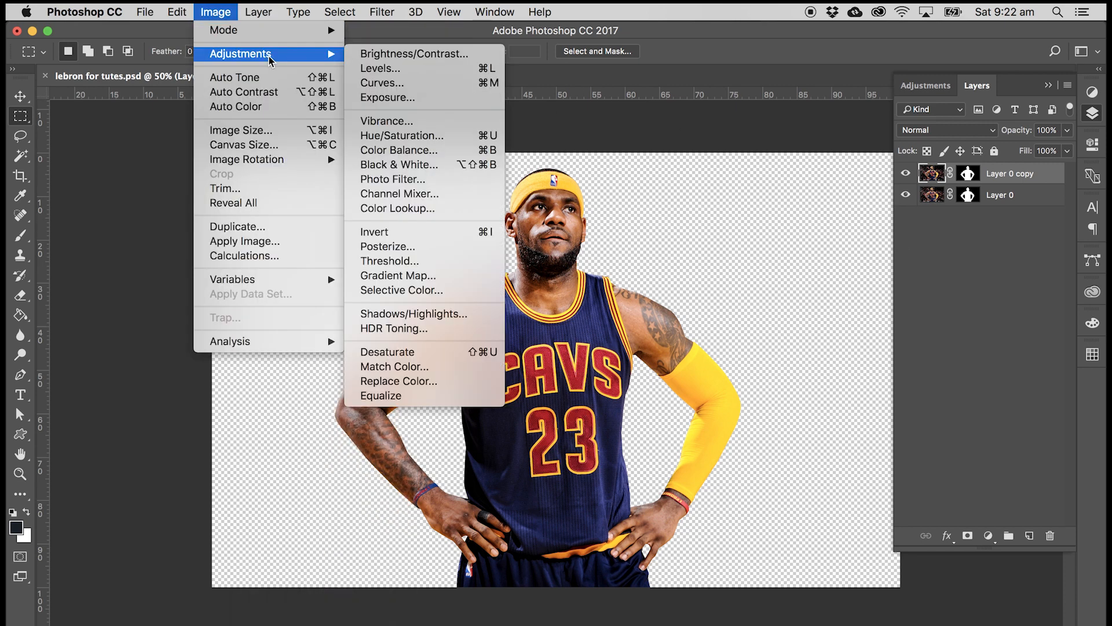
{"action": "left_click", "coordinate": [400, 315]}
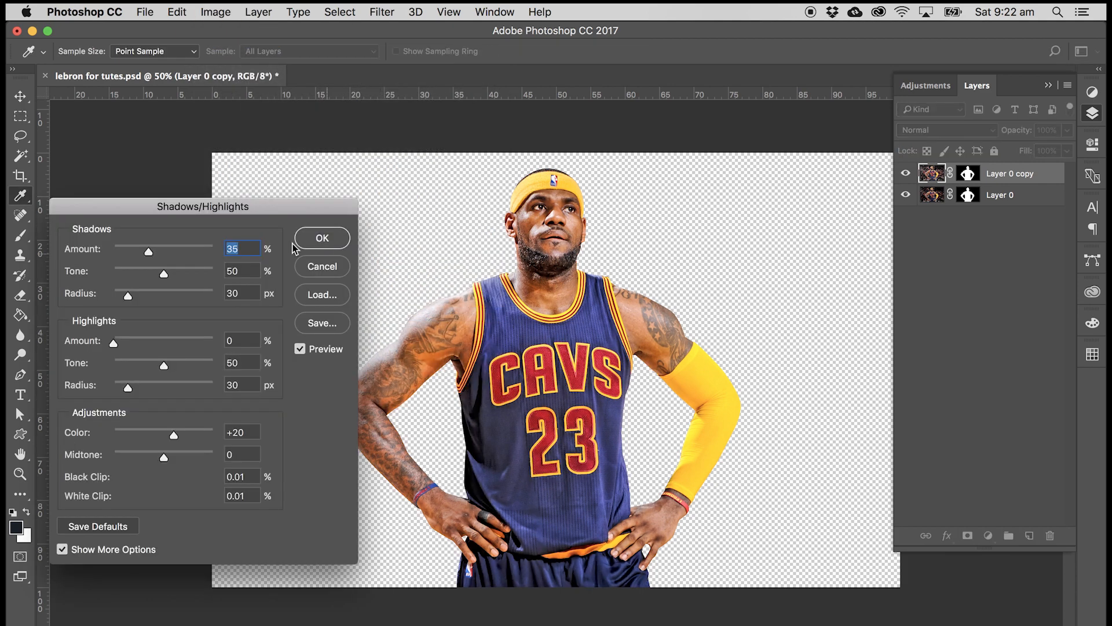
{"action": "left_click_drag", "start_coordinate": [236, 209], "coordinate": [199, 164]}
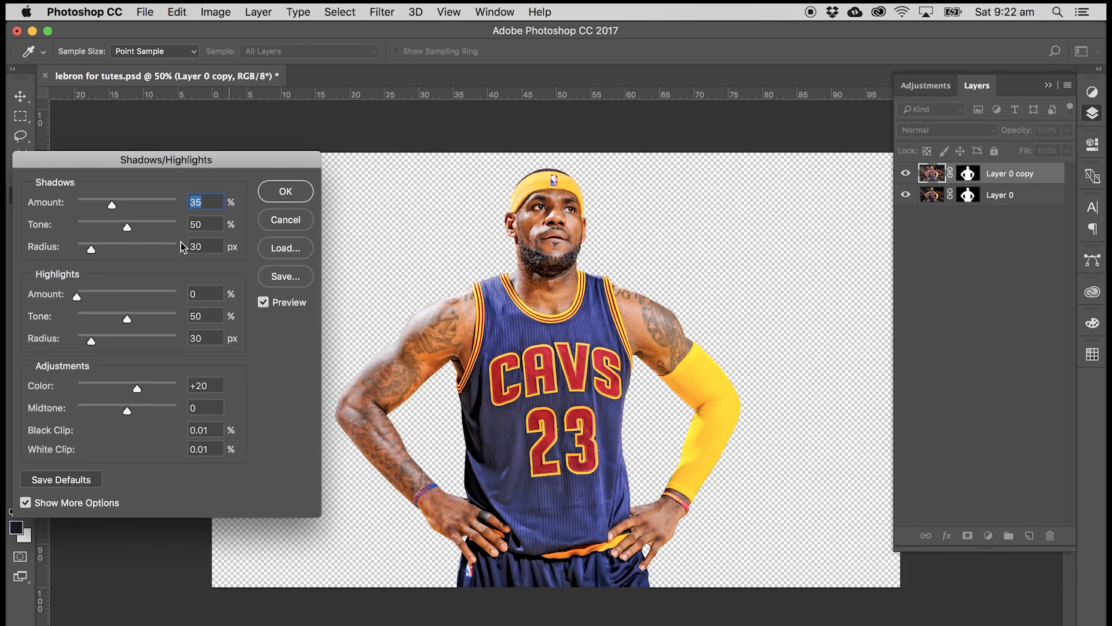
Toggle the Shadows/Highlights preview repeatedly to compare the photo with and without the default adjustment
{"action": "left_click", "coordinate": [262, 303]}
{"action": "left_click", "coordinate": [262, 302]}
{"action": "left_click", "coordinate": [262, 303]}
{"action": "left_click", "coordinate": [262, 303]}
{"action": "left_click", "coordinate": [263, 304]}
{"action": "left_click", "coordinate": [263, 303]}
{"action": "left_click", "coordinate": [262, 303]}
{"action": "left_click", "coordinate": [262, 303]}
{"action": "left_click", "coordinate": [262, 303]}
{"action": "left_click", "coordinate": [263, 303]}
Set the shadows amount to 0% and try the highlights at amount 31%, tone 47% and radius 68 px
{"action": "left_click_drag", "start_coordinate": [94, 207], "coordinate": [49, 211]}
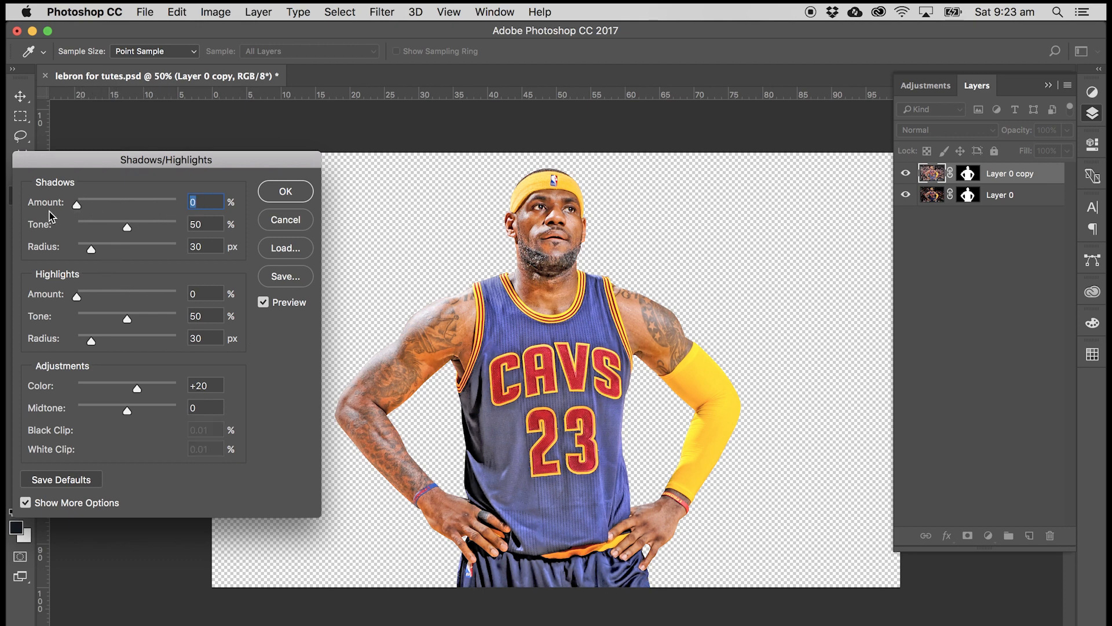
{"action": "left_click", "coordinate": [108, 297]}
{"action": "left_click", "coordinate": [151, 318]}
{"action": "left_click", "coordinate": [127, 340]}
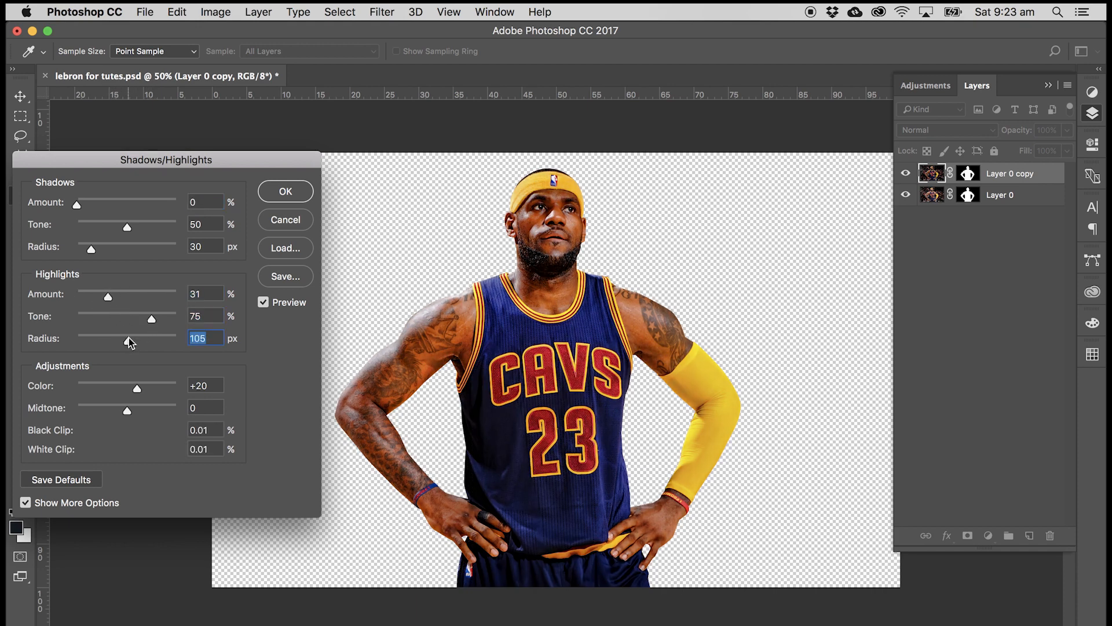
{"action": "left_click", "coordinate": [124, 318]}
{"action": "left_click_drag", "start_coordinate": [127, 343], "coordinate": [111, 341]}
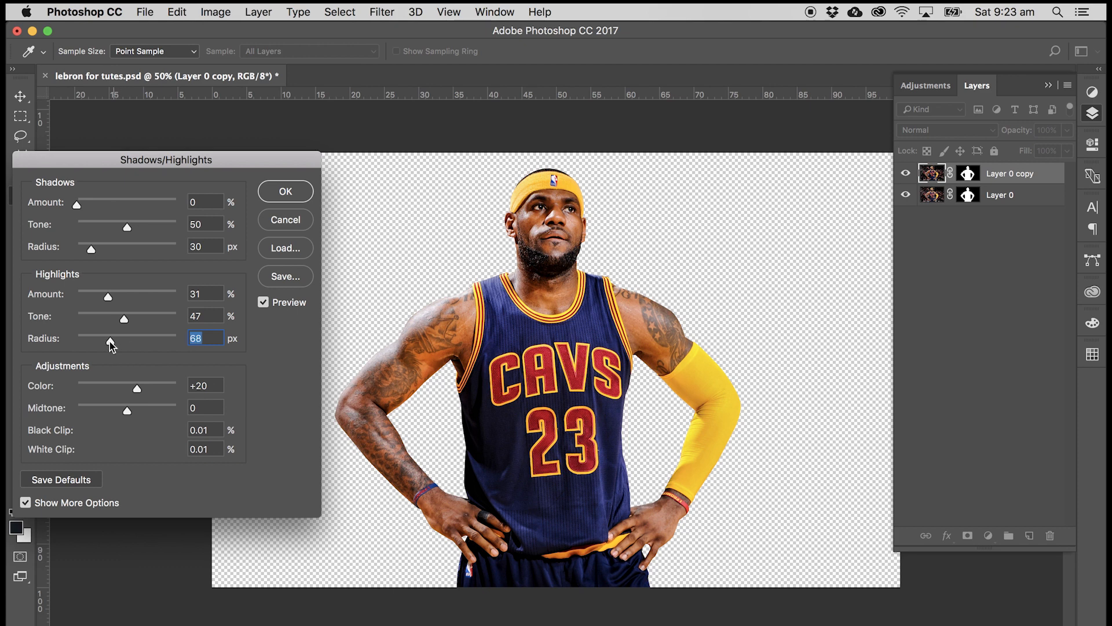
Try the highlights at amount 6%, tone 69% and radius 65 px
{"action": "left_click_drag", "start_coordinate": [108, 297], "coordinate": [83, 296]}
{"action": "left_click_drag", "start_coordinate": [106, 340], "coordinate": [142, 319]}
{"action": "left_click", "coordinate": [109, 318]}
{"action": "left_click", "coordinate": [109, 342]}
{"action": "left_click", "coordinate": [145, 320]}
Set the midtone adjustment to +60 and the color adjustment to +13
{"action": "left_click", "coordinate": [152, 408]}
{"action": "left_click_drag", "start_coordinate": [152, 407], "coordinate": [85, 411]}
{"action": "left_click", "coordinate": [158, 408]}
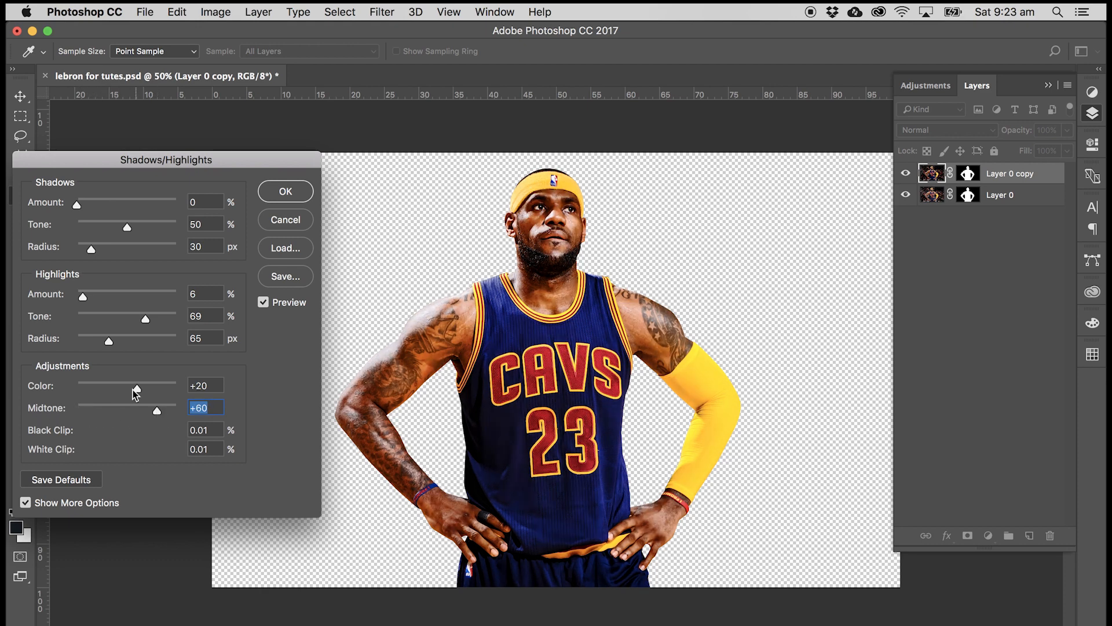
{"action": "left_click_drag", "start_coordinate": [100, 388], "coordinate": [134, 389]}
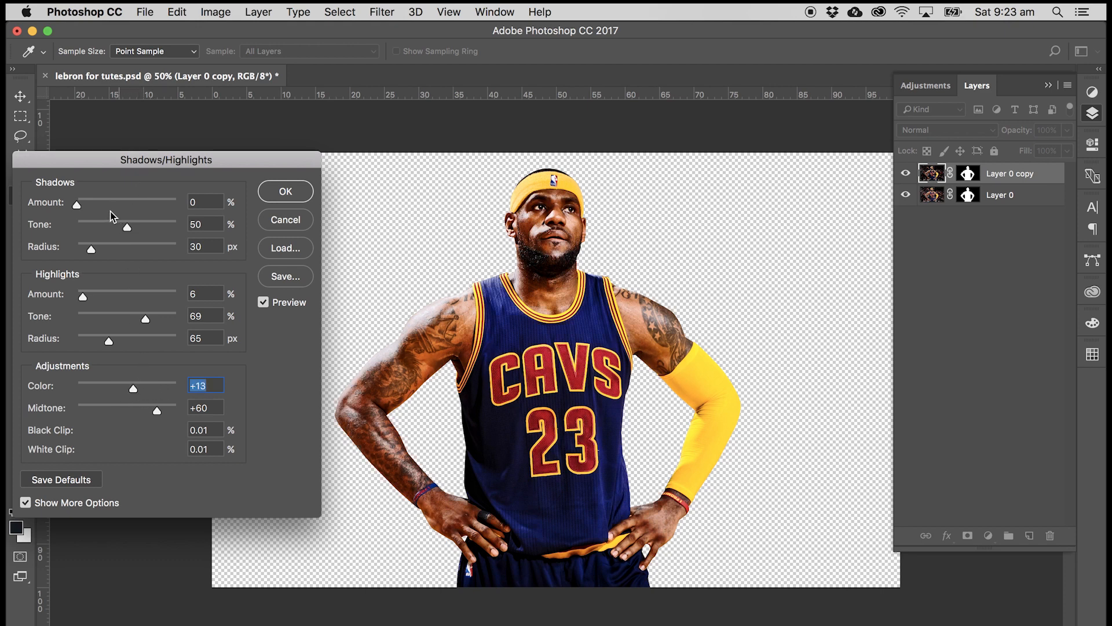
Set shadows to amount 17%, radius 63 px and highlights to amount 17%, tone 57%, reduce the highlights radius slightly, and apply Shadows/Highlights
{"action": "left_click_drag", "start_coordinate": [106, 250], "coordinate": [109, 249]}
{"action": "left_click_drag", "start_coordinate": [87, 206], "coordinate": [97, 207]}
{"action": "left_click_drag", "start_coordinate": [122, 294], "coordinate": [127, 322]}
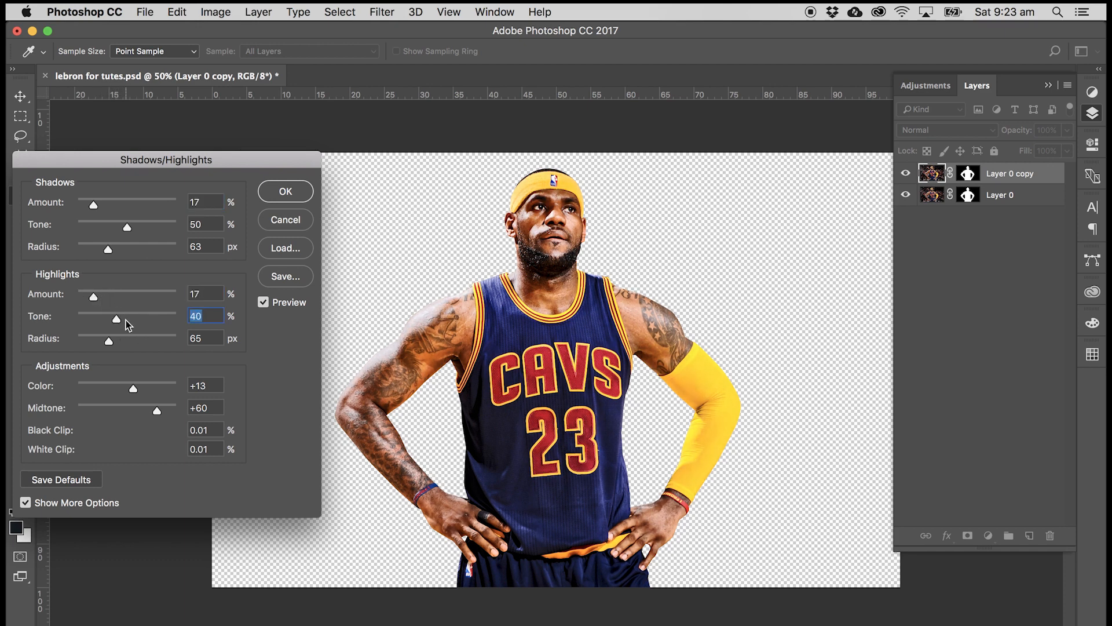
{"action": "left_click", "coordinate": [121, 340]}
{"action": "left_click", "coordinate": [134, 319]}
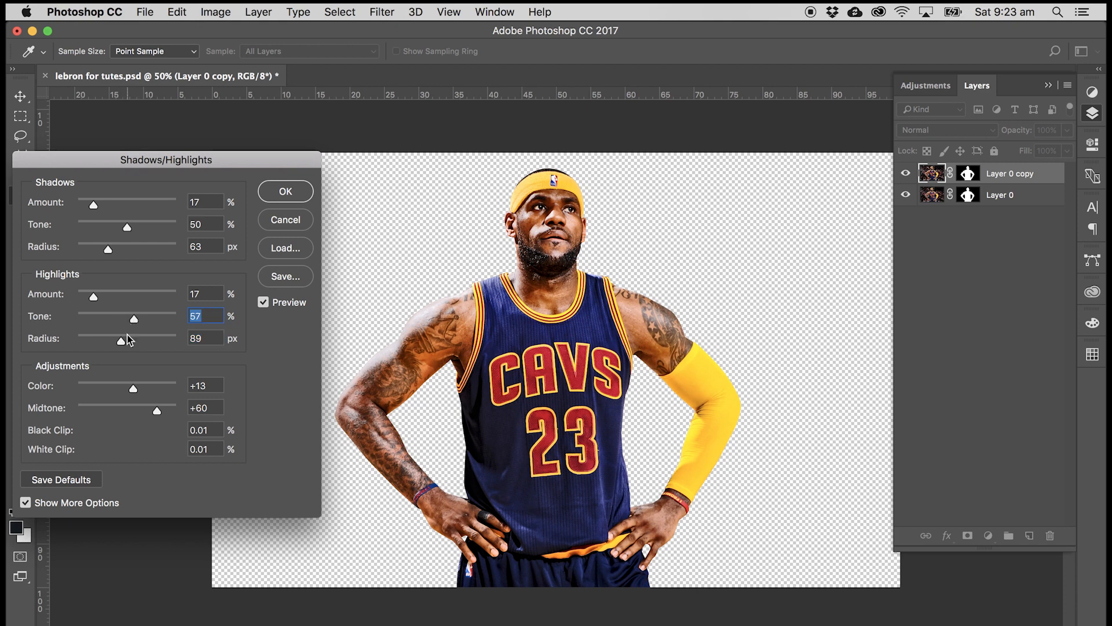
{"action": "left_click_drag", "start_coordinate": [118, 341], "coordinate": [112, 340]}
{"action": "key", "text": "Return"}
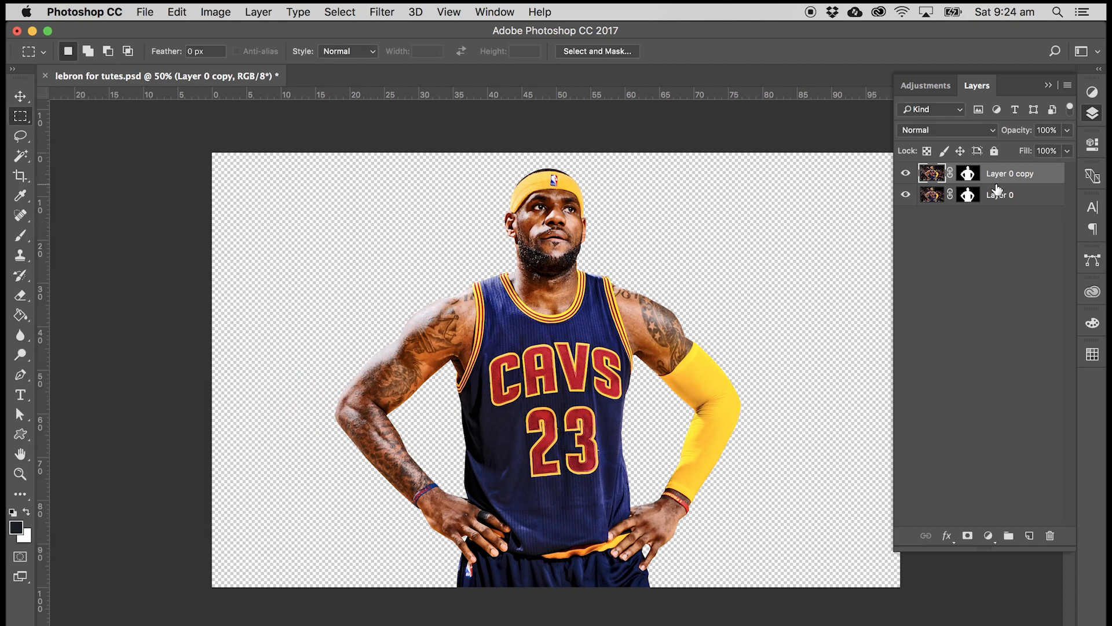
Duplicate Layer 0 copy and apply the layer mask on the new duplicate
{"action": "key", "text": "super+j"}
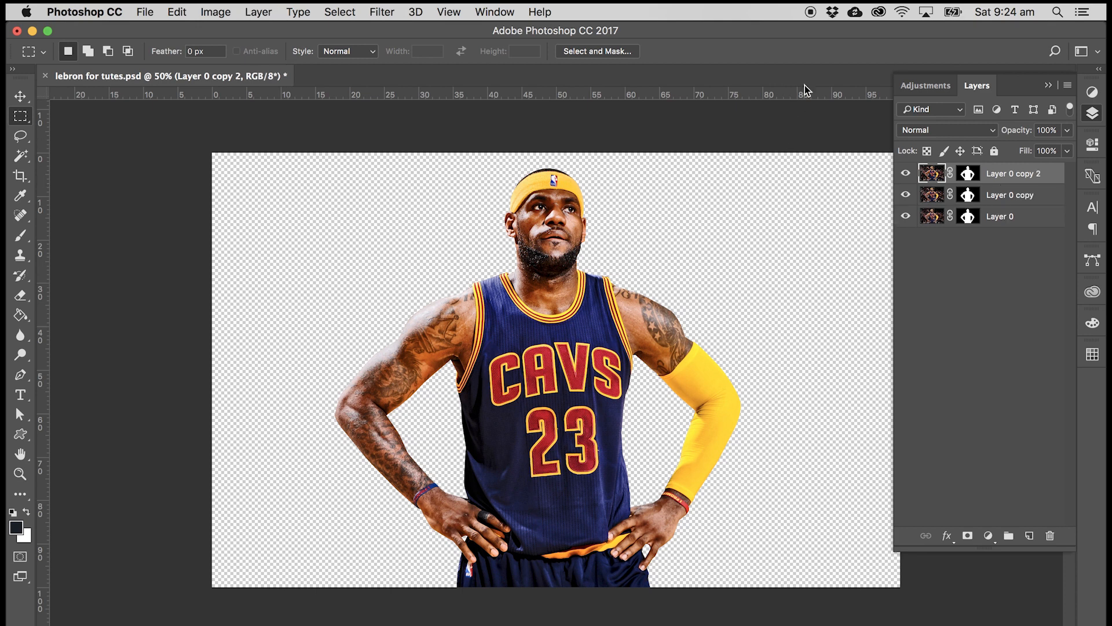
{"action": "right_click", "coordinate": [968, 174]}
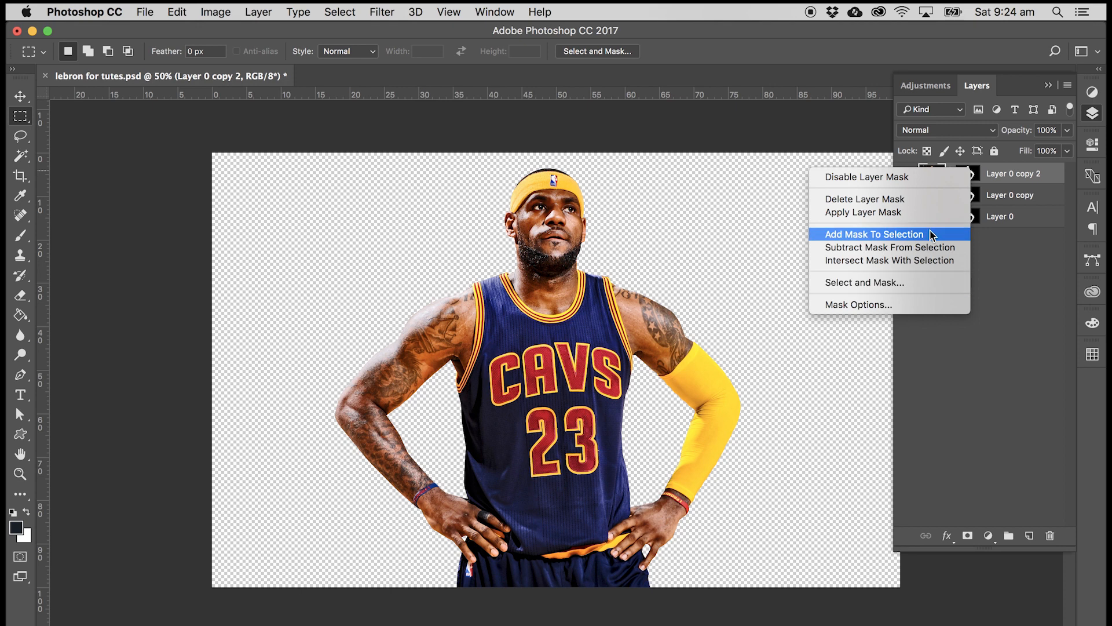
{"action": "left_click", "coordinate": [921, 213]}
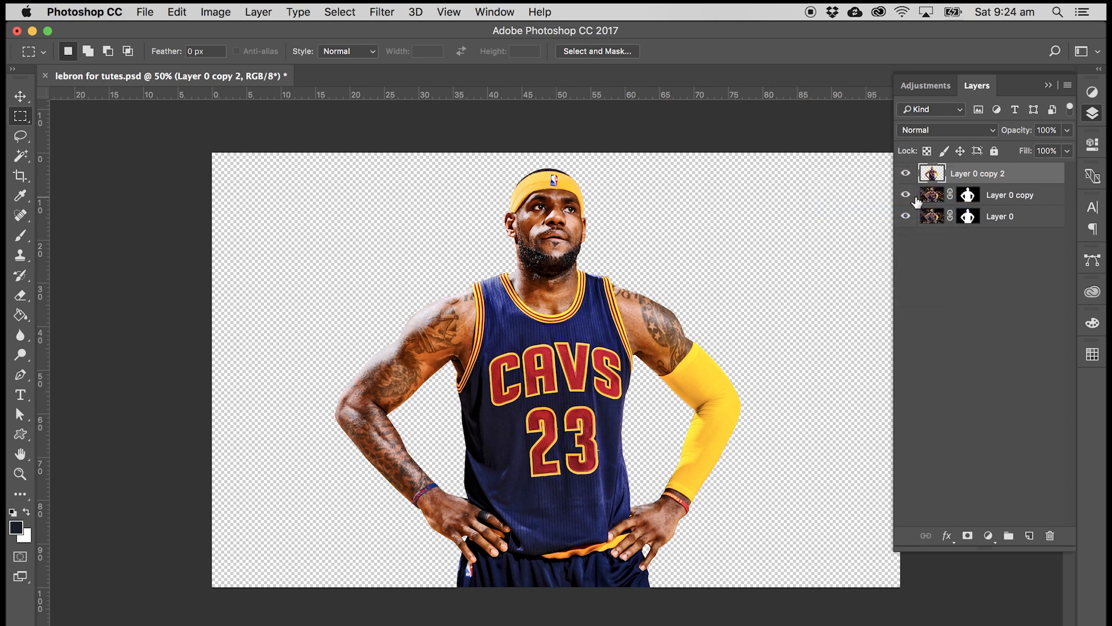
Hide Layer 0 copy and Layer 0, and toggle Layer 0 copy 2 off and on to check it
{"action": "left_click_drag", "start_coordinate": [905, 195], "coordinate": [906, 233]}
{"action": "left_click", "coordinate": [904, 176]}
{"action": "left_click", "coordinate": [904, 176]}
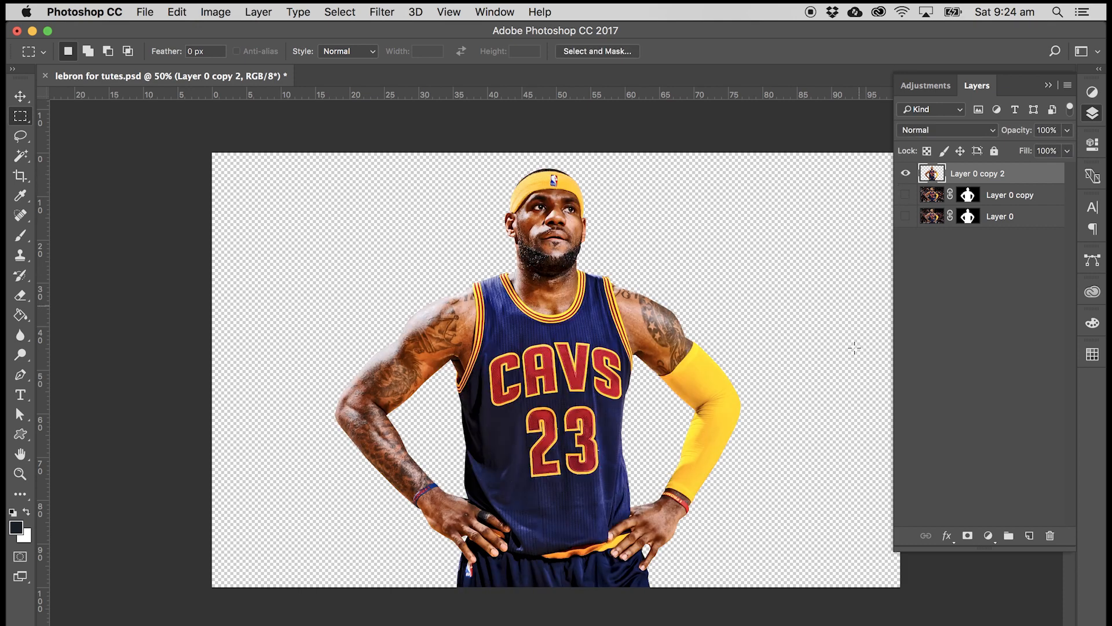